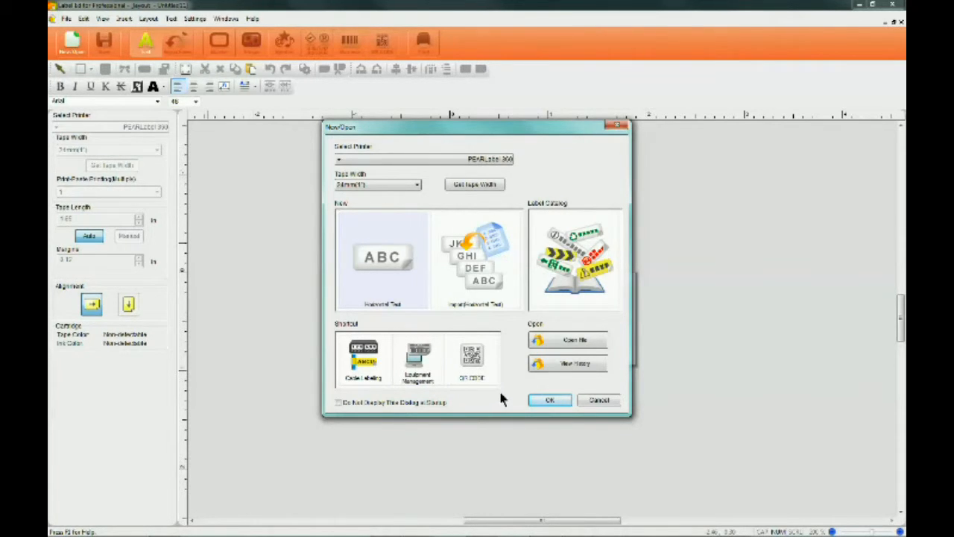
Set the new label's tape width to 6mm(1/4")
{"action": "left_click", "coordinate": [338, 402]}
{"action": "left_click", "coordinate": [339, 402]}
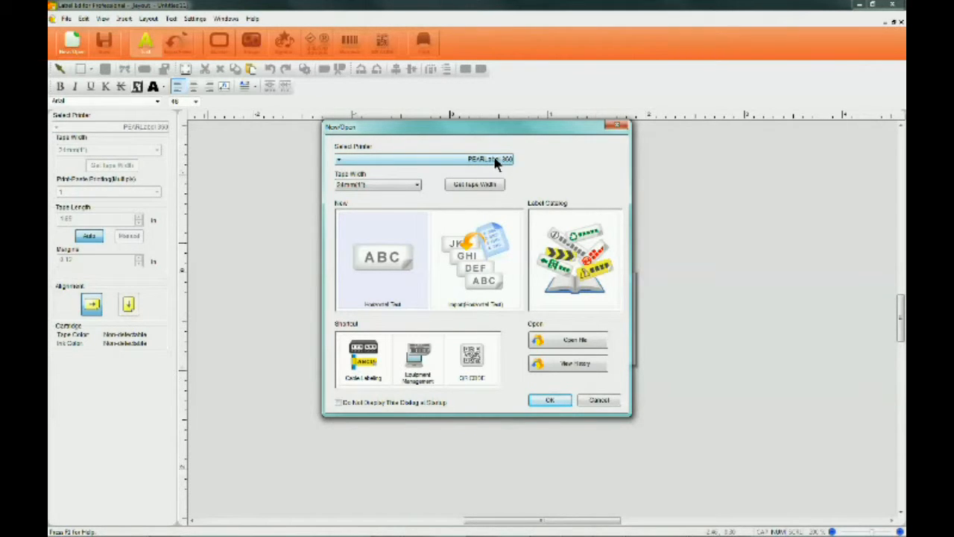
{"action": "left_click", "coordinate": [365, 186]}
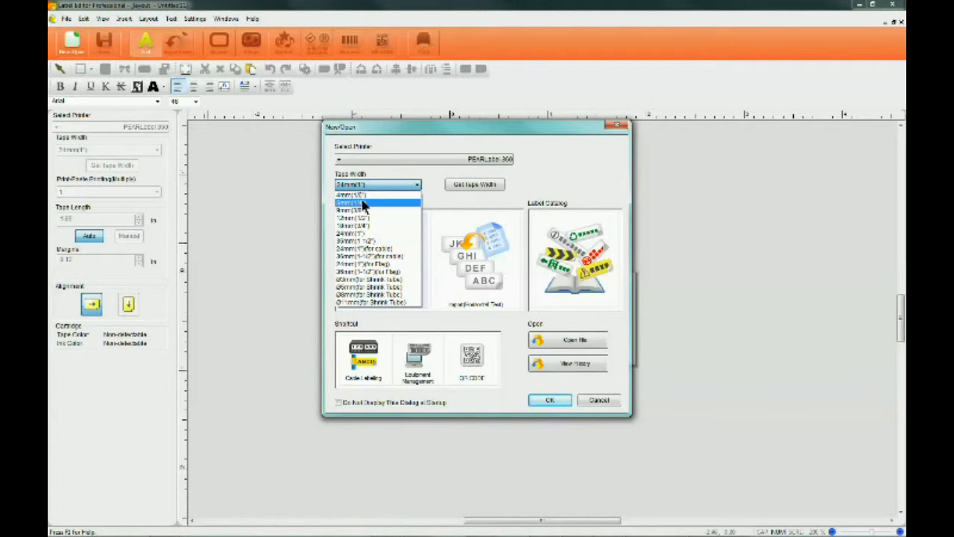
{"action": "left_click", "coordinate": [363, 202]}
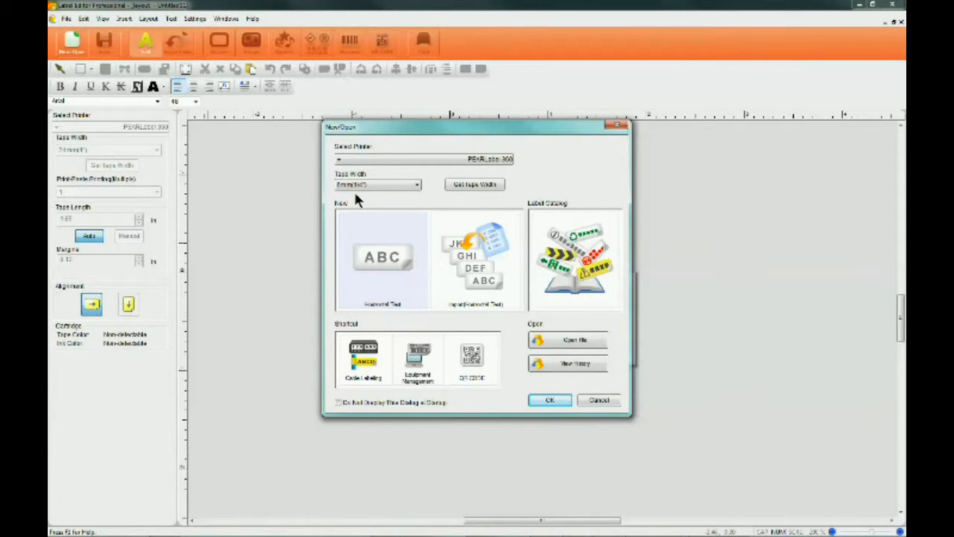
Detect the tape width from the PEARLabel 360 printer and create a new horizontal text label, discarding changes to the open untitled label
{"action": "left_click", "coordinate": [481, 190]}
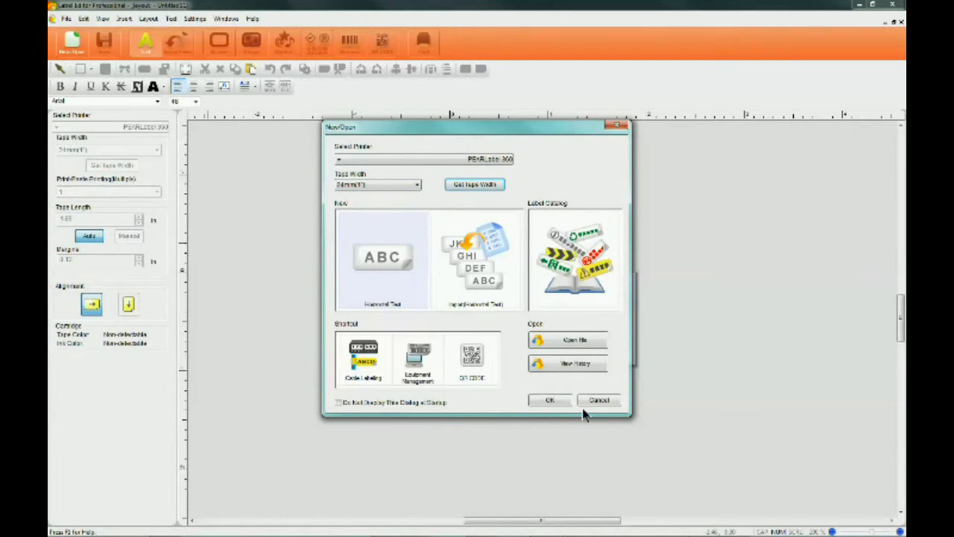
{"action": "left_click", "coordinate": [550, 398]}
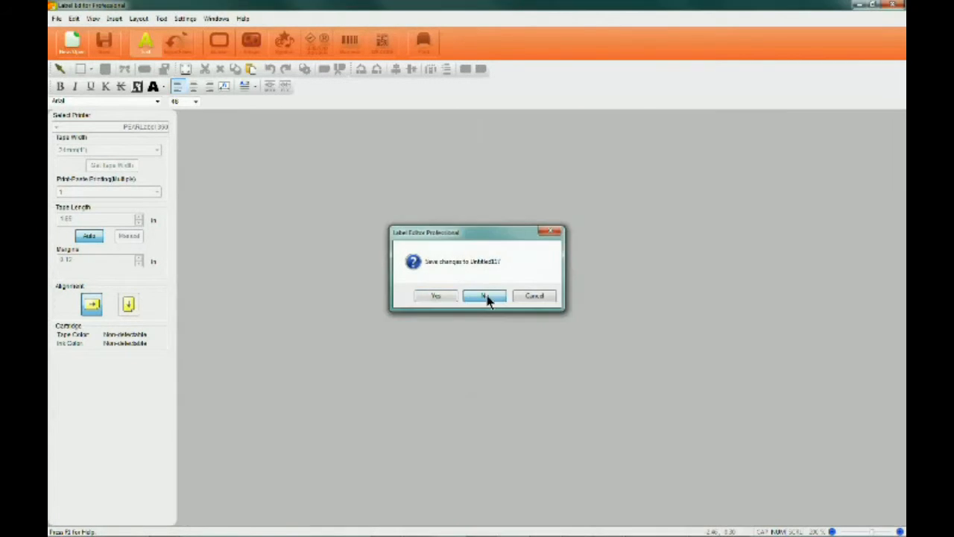
{"action": "left_click", "coordinate": [486, 296]}
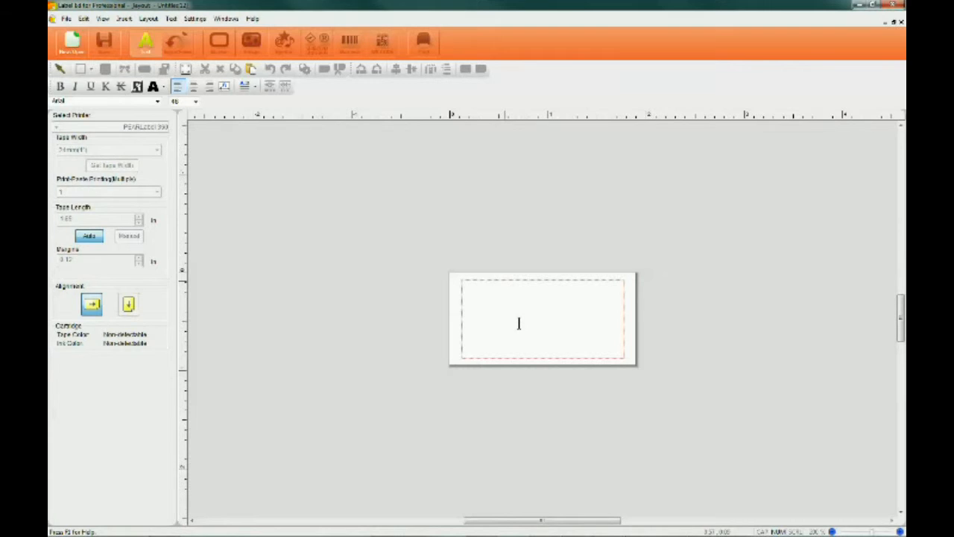
Add the text 1234 to the label and shrink it to about size 27.5 in the label's upper part
{"action": "type", "text": "1234"}
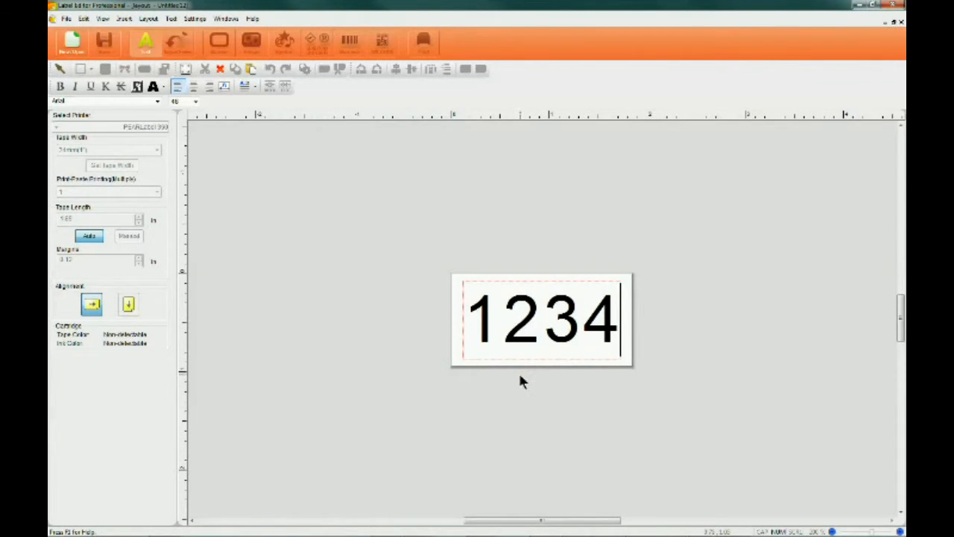
{"action": "key", "text": "Escape"}
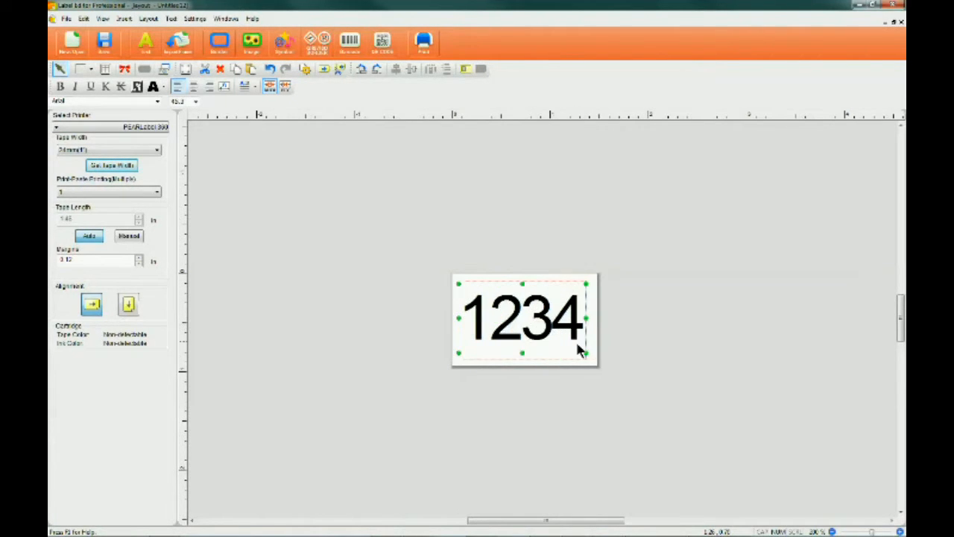
{"action": "left_click_drag", "start_coordinate": [586, 353], "coordinate": [578, 325]}
{"action": "left_click_drag", "start_coordinate": [660, 381], "coordinate": [516, 301]}
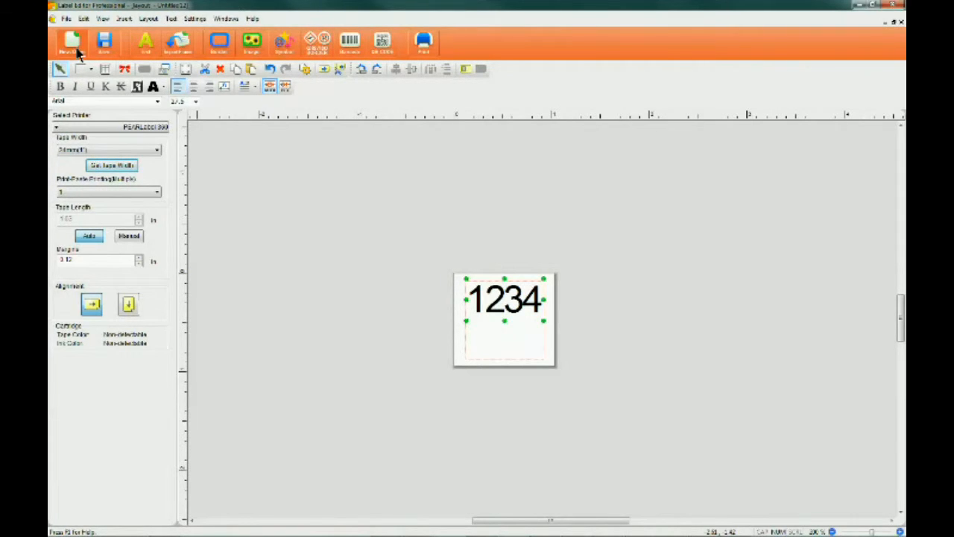
Add a second text reading 1111 and move it off the label into the empty area to its upper left
{"action": "left_click", "coordinate": [145, 43]}
{"action": "left_click", "coordinate": [445, 194]}
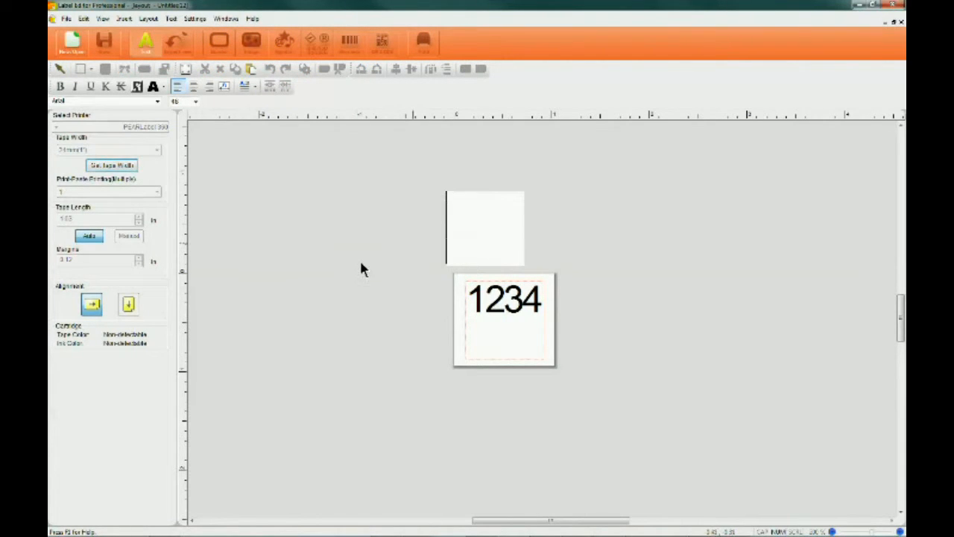
{"action": "type", "text": "1111"}
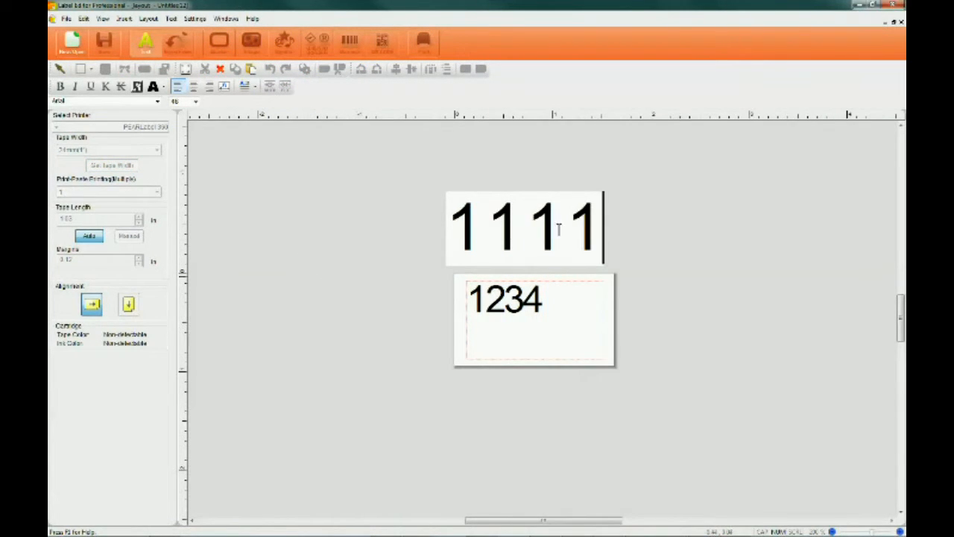
{"action": "key", "text": "Escape"}
{"action": "left_click_drag", "start_coordinate": [573, 216], "coordinate": [371, 215]}
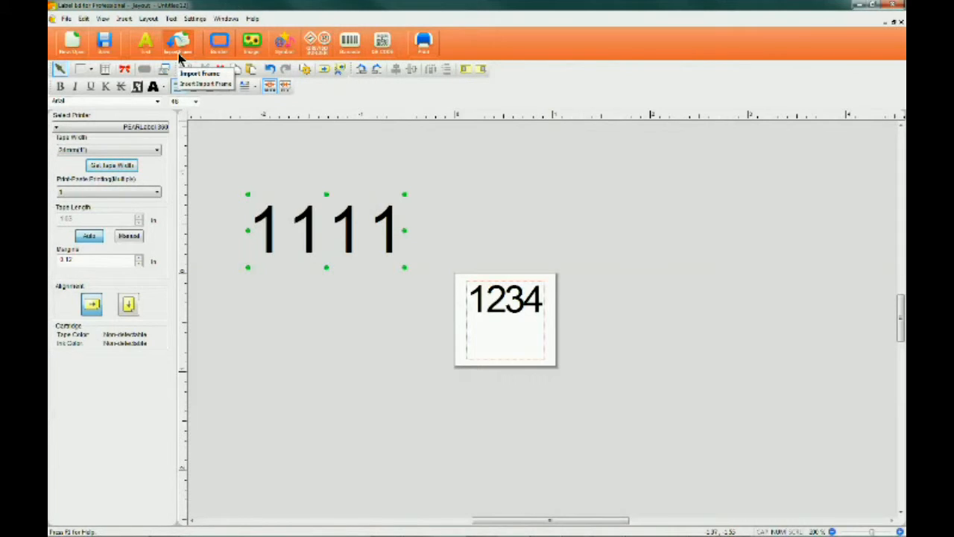
Insert a plain rectangular border with square corners around the 1234 text on the label
{"action": "left_click", "coordinate": [217, 42]}
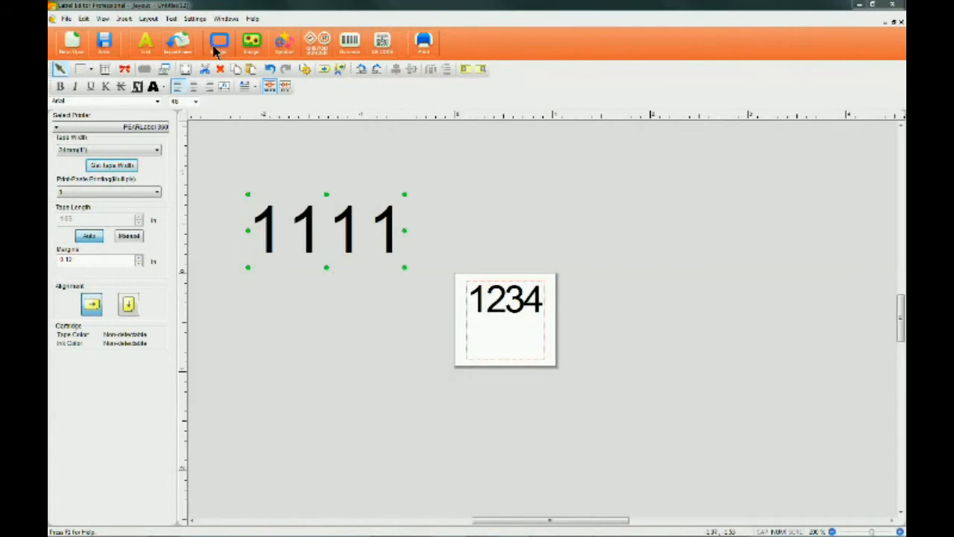
{"action": "left_click_drag", "start_coordinate": [493, 185], "coordinate": [612, 173]}
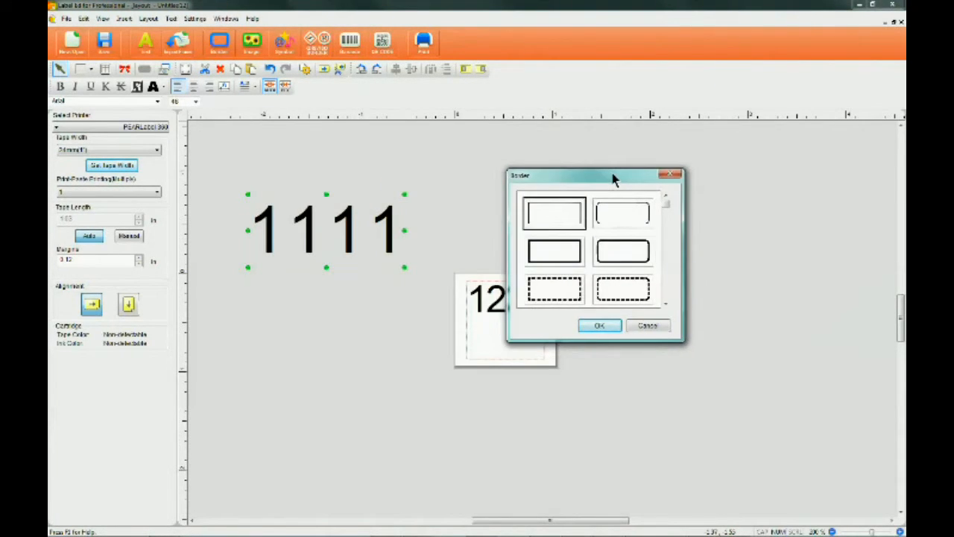
{"action": "mouse_move", "coordinate": [666, 206]}
{"action": "left_mouse_down"}
{"action": "mouse_move", "coordinate": [671, 238]}
{"action": "mouse_move", "coordinate": [670, 199]}
{"action": "left_mouse_up"}
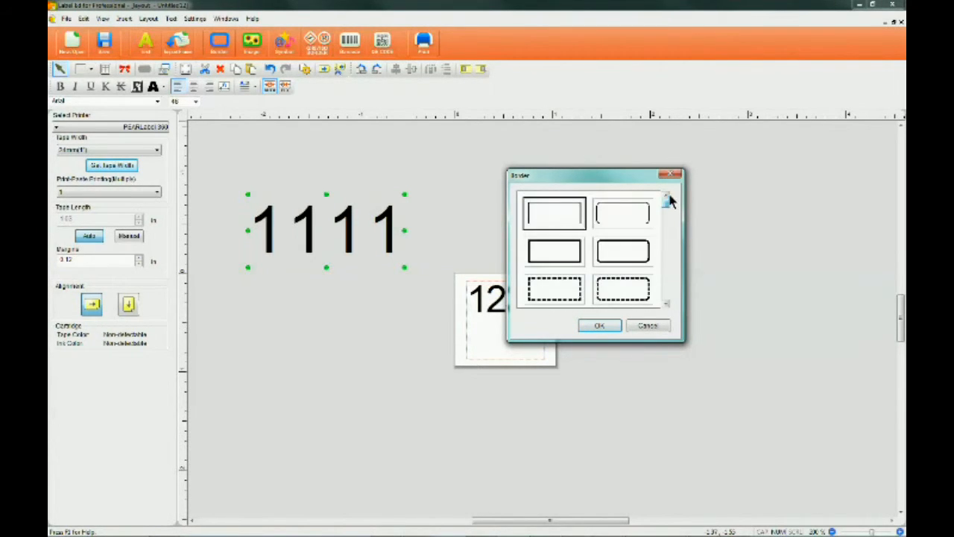
{"action": "left_click", "coordinate": [610, 330]}
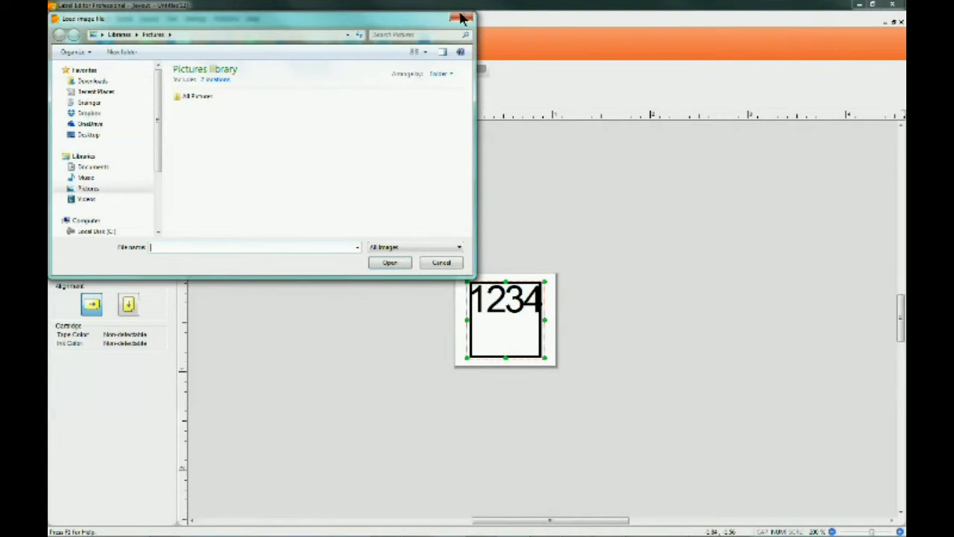
Leave image loading and narrow the 1111 text beside the label by pulling in its left edge
{"action": "left_click", "coordinate": [461, 18]}
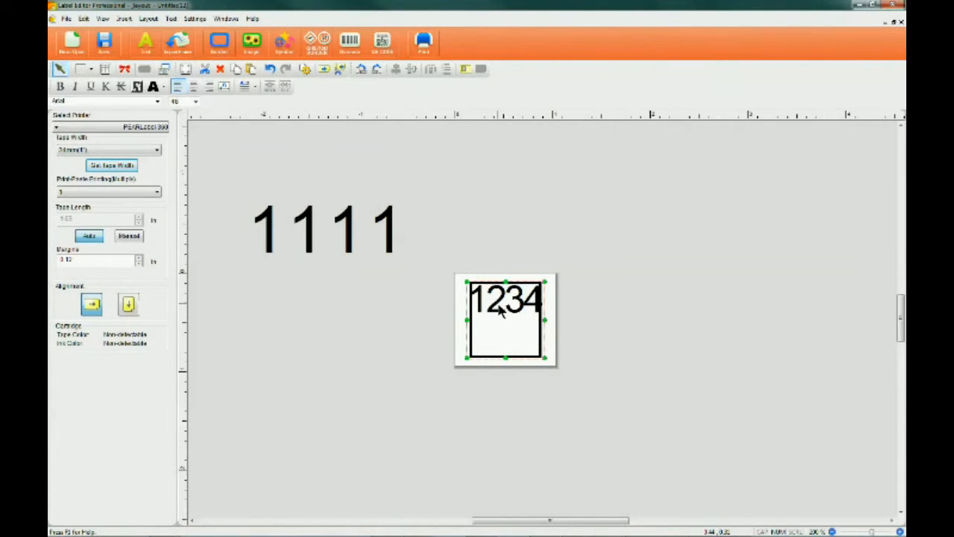
{"action": "left_click", "coordinate": [348, 232]}
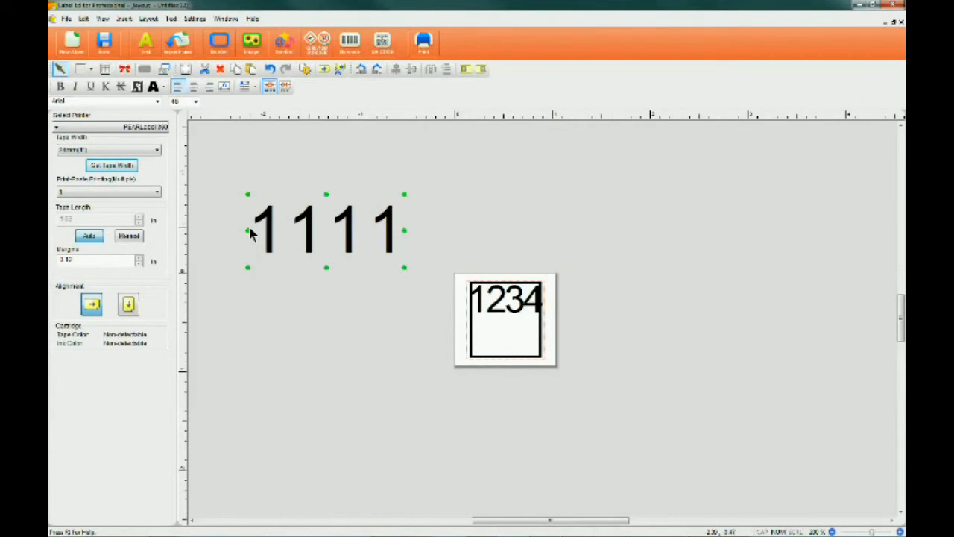
{"action": "left_click_drag", "start_coordinate": [247, 230], "coordinate": [270, 230]}
Insert the Exclamation Mark symbol from the GHS ISO WHMIS category to the right of the bordered 1234 text
{"action": "left_click", "coordinate": [290, 43]}
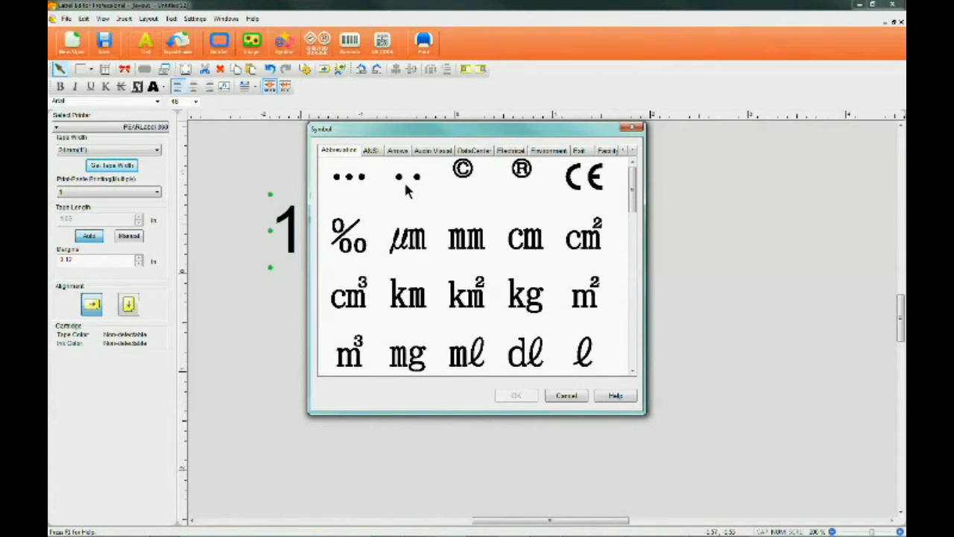
{"action": "left_click", "coordinate": [373, 149]}
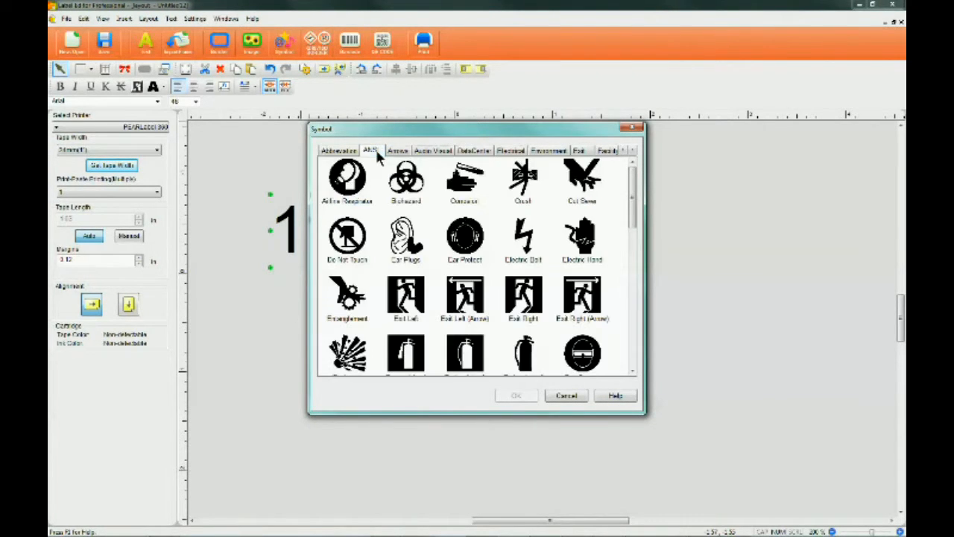
{"action": "left_click", "coordinate": [478, 151]}
{"action": "left_click", "coordinate": [513, 151]}
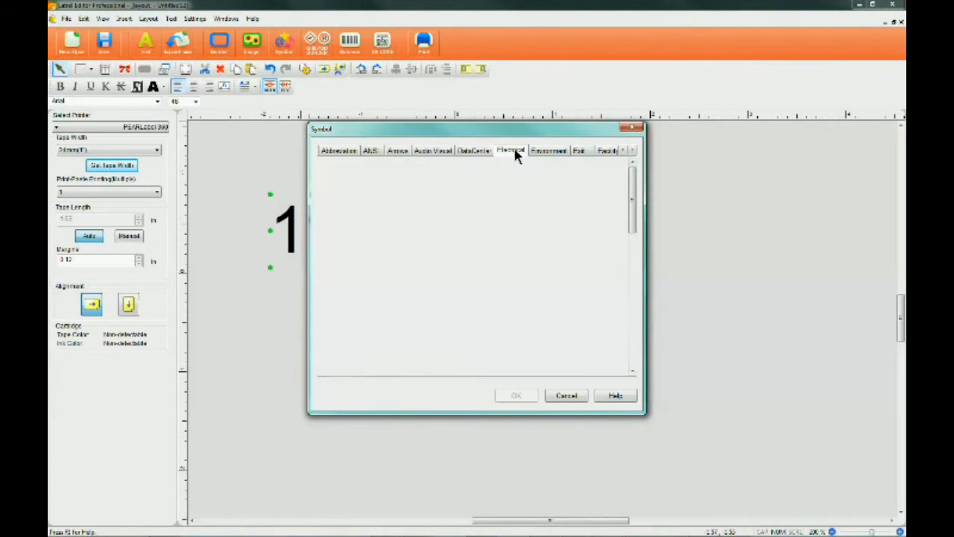
{"action": "left_click", "coordinate": [613, 151]}
{"action": "left_click", "coordinate": [608, 150]}
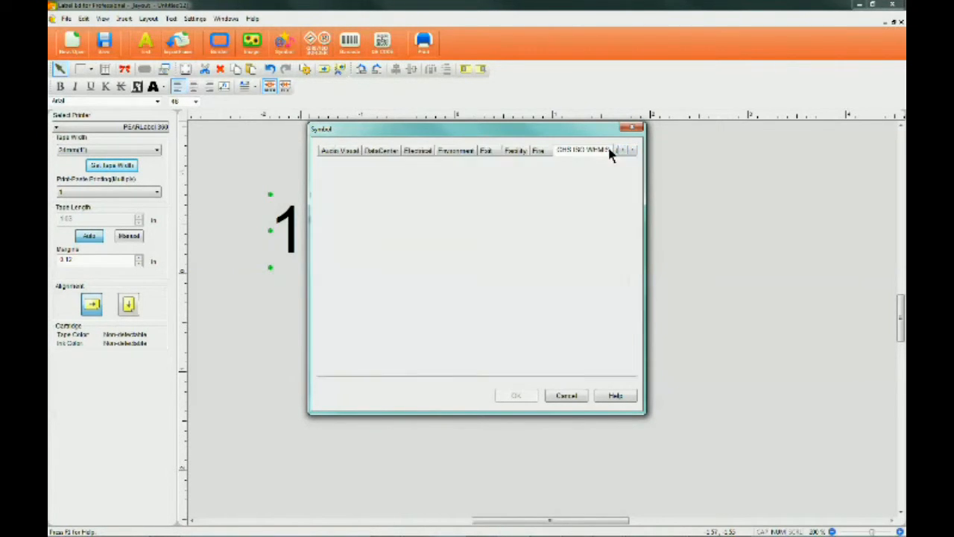
{"action": "left_click", "coordinate": [468, 183]}
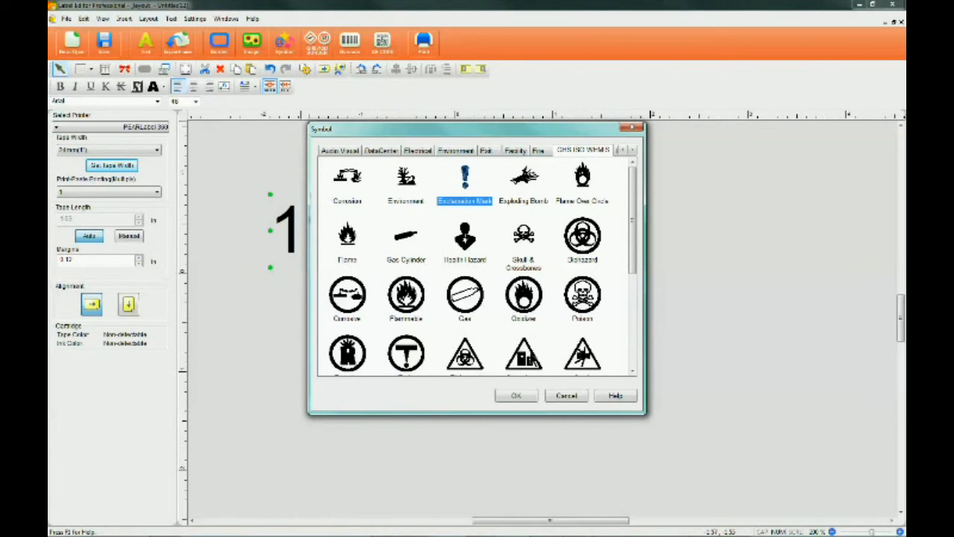
{"action": "left_click", "coordinate": [516, 394]}
{"action": "left_click", "coordinate": [603, 301]}
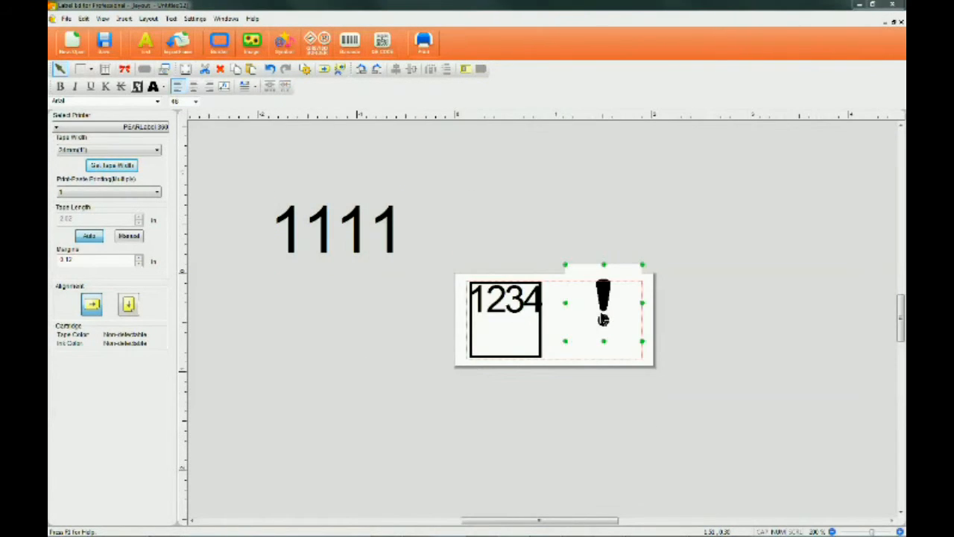
Move the exclamation mark closer to the bordered text and enclose it in a red GHS Diamond
{"action": "double_click", "coordinate": [601, 313]}
{"action": "left_click", "coordinate": [524, 343]}
{"action": "left_click_drag", "start_coordinate": [599, 318], "coordinate": [578, 333]}
{"action": "left_click", "coordinate": [564, 395]}
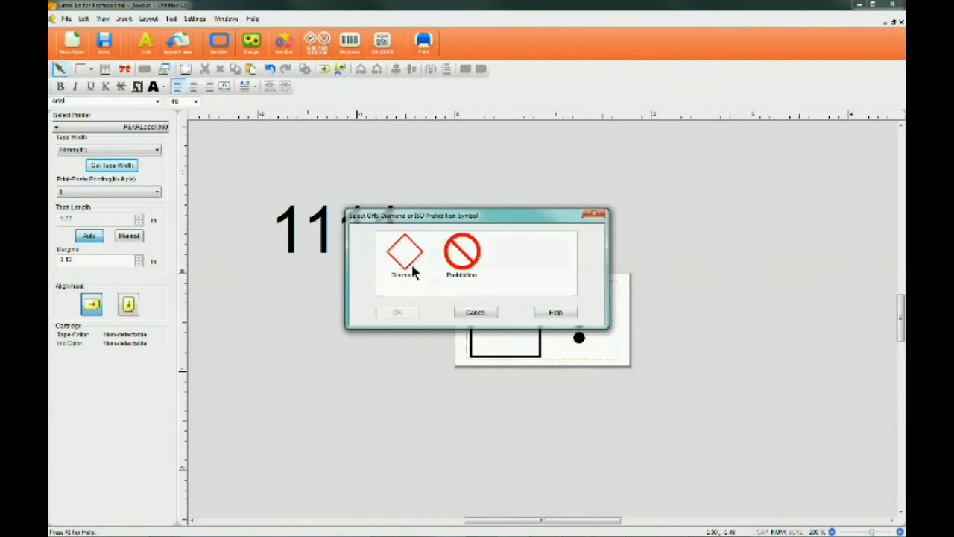
{"action": "left_click", "coordinate": [400, 255]}
{"action": "left_click", "coordinate": [395, 313]}
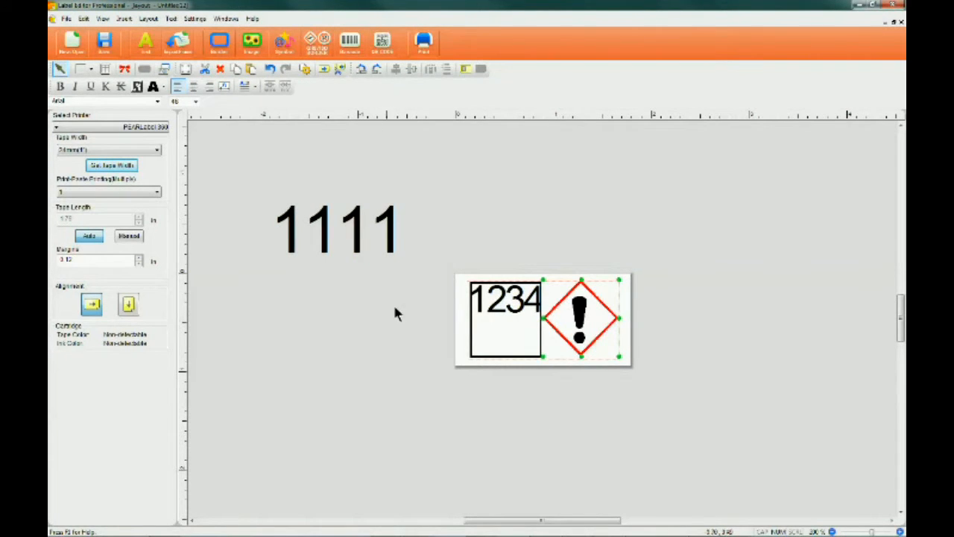
Insert a CODE 39 barcode reading 1113, including its check digit, to the right of the exclamation mark diamond
{"action": "left_click", "coordinate": [353, 50]}
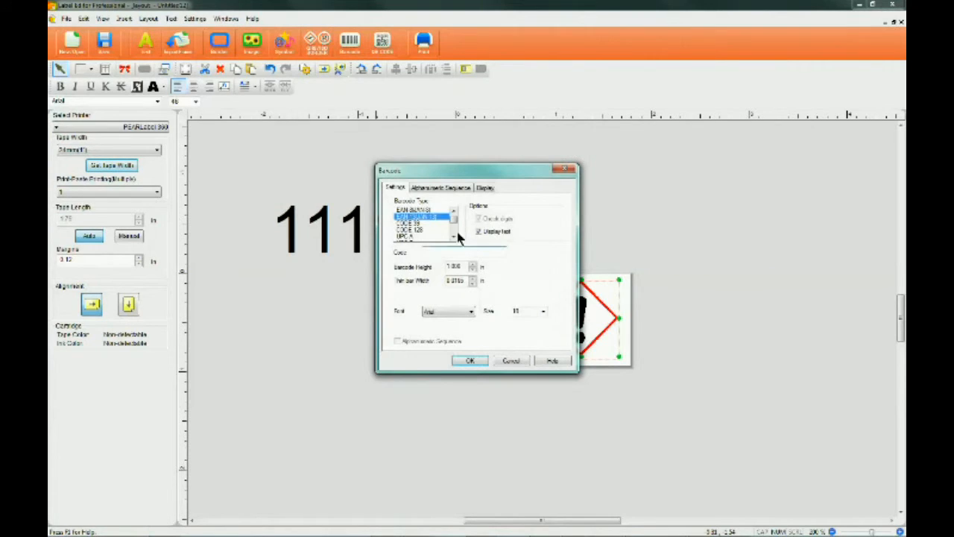
{"action": "left_click_drag", "start_coordinate": [452, 221], "coordinate": [453, 213]}
{"action": "left_click", "coordinate": [413, 224]}
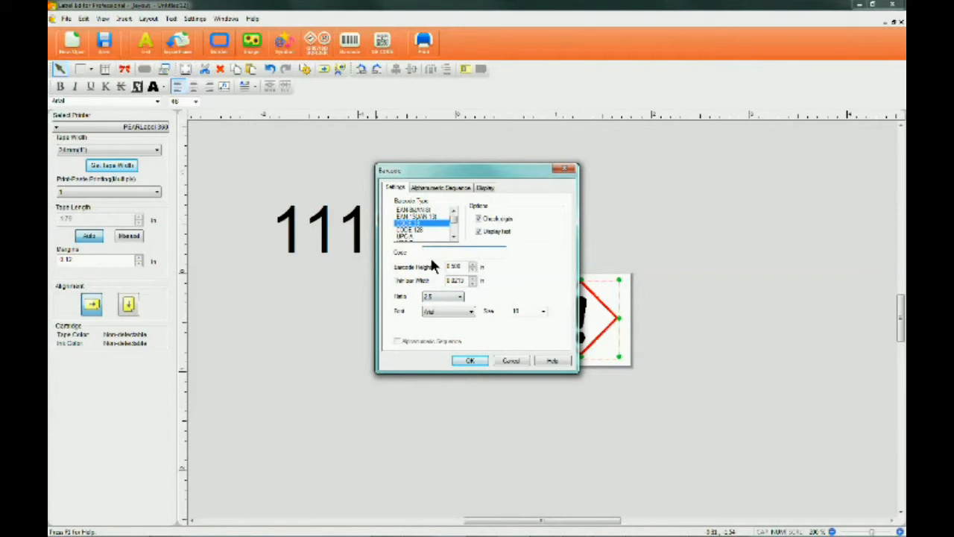
{"action": "left_click", "coordinate": [469, 360]}
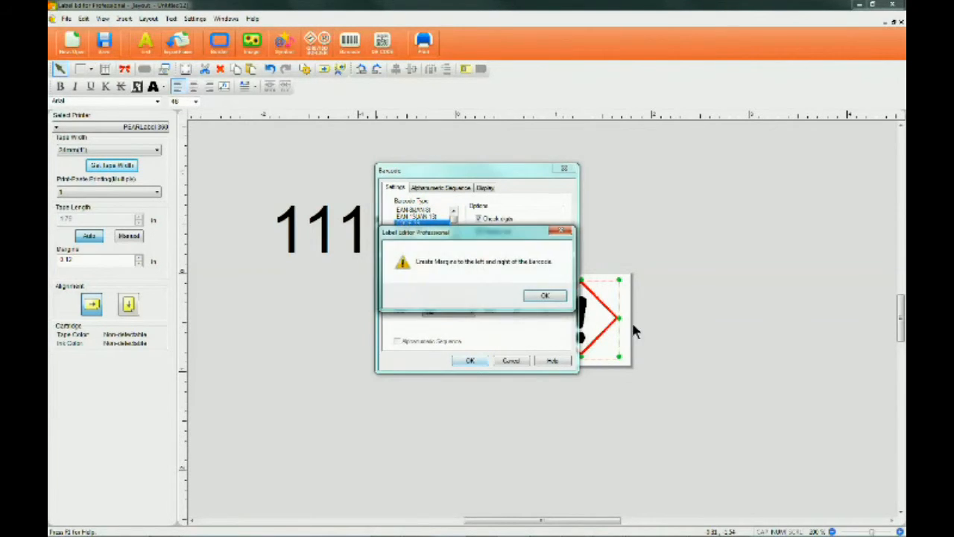
{"action": "left_click", "coordinate": [545, 296]}
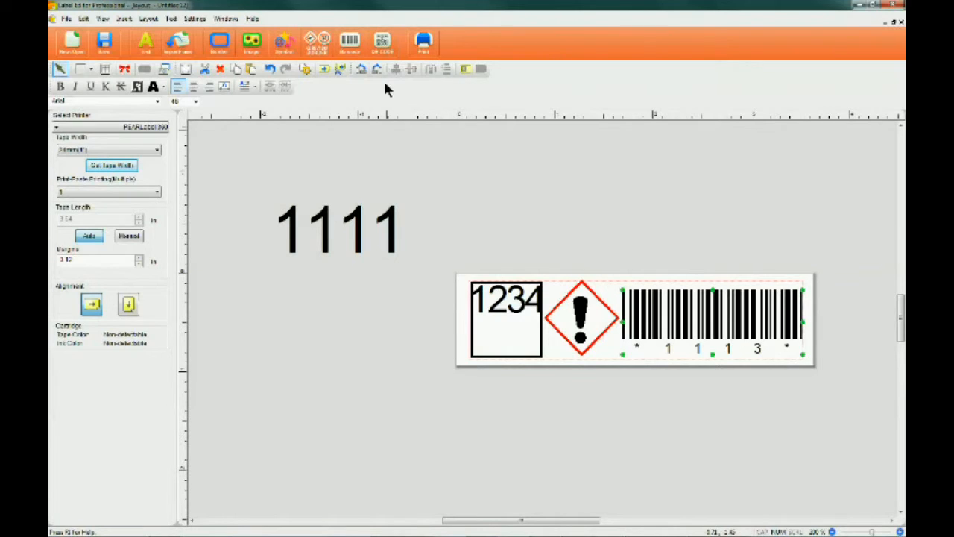
Insert a small Model 2 QR code to the right of the CODE 39 barcode
{"action": "left_click", "coordinate": [389, 43]}
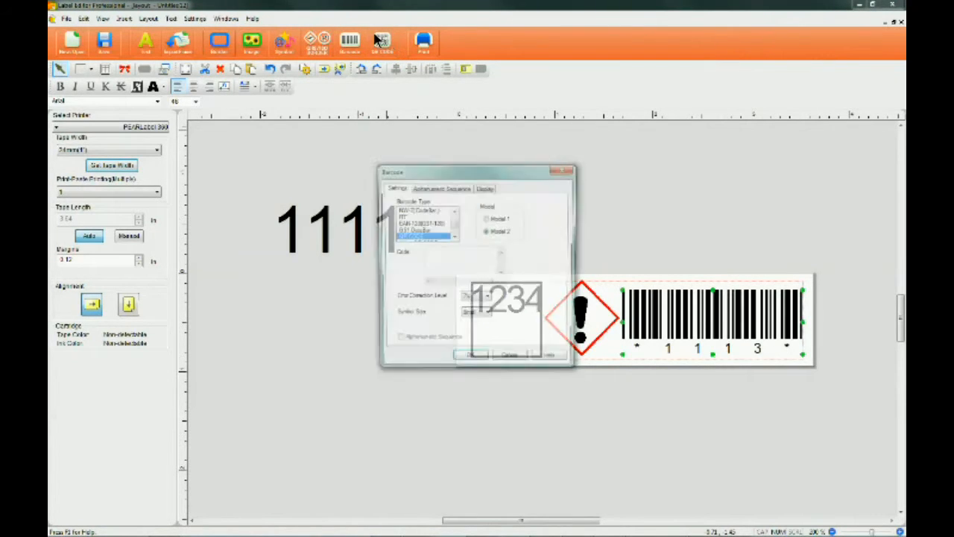
{"action": "left_click", "coordinate": [425, 251]}
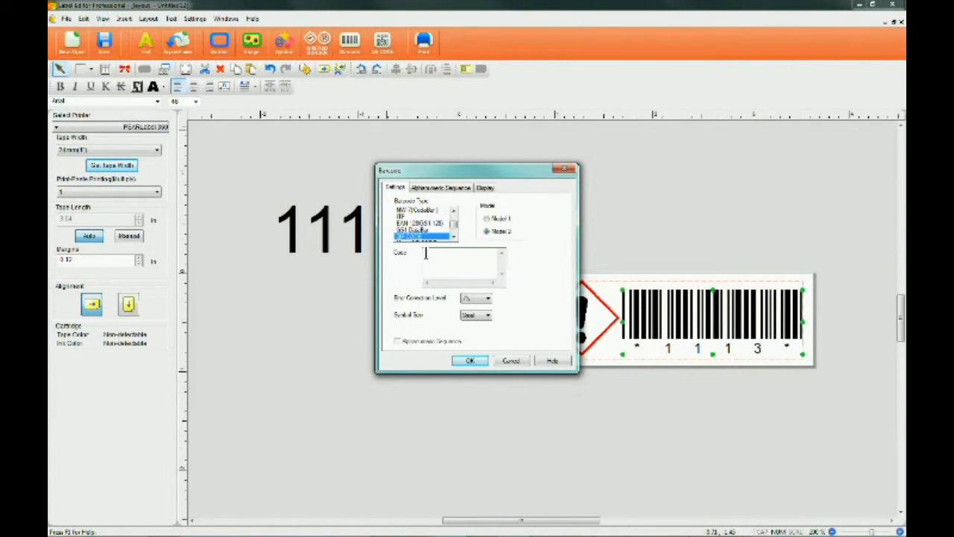
{"action": "left_click", "coordinate": [470, 360]}
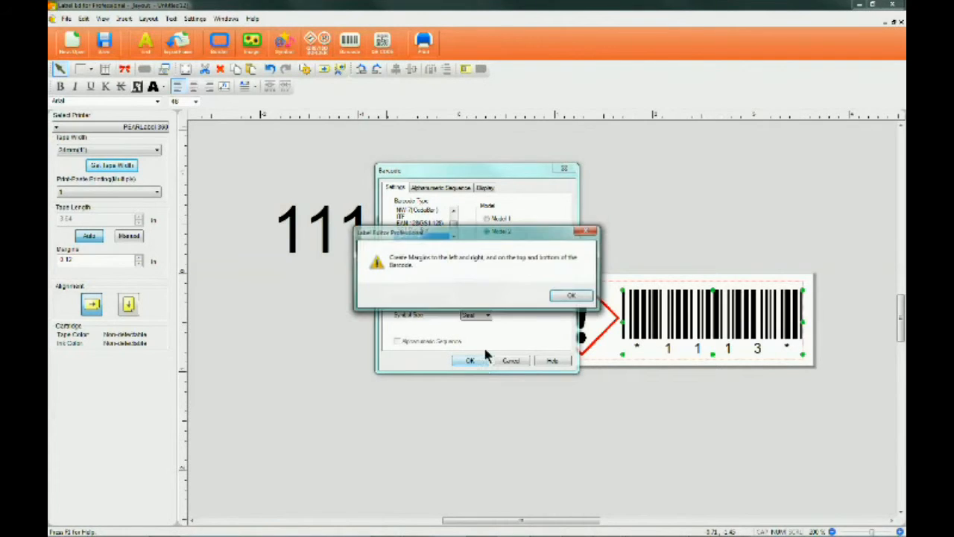
{"action": "left_click", "coordinate": [577, 296]}
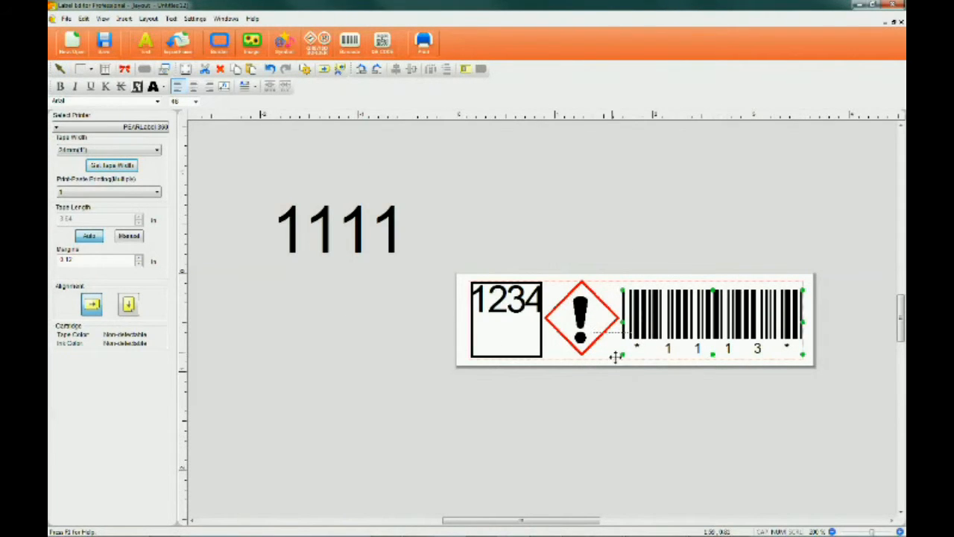
{"action": "left_click", "coordinate": [833, 297]}
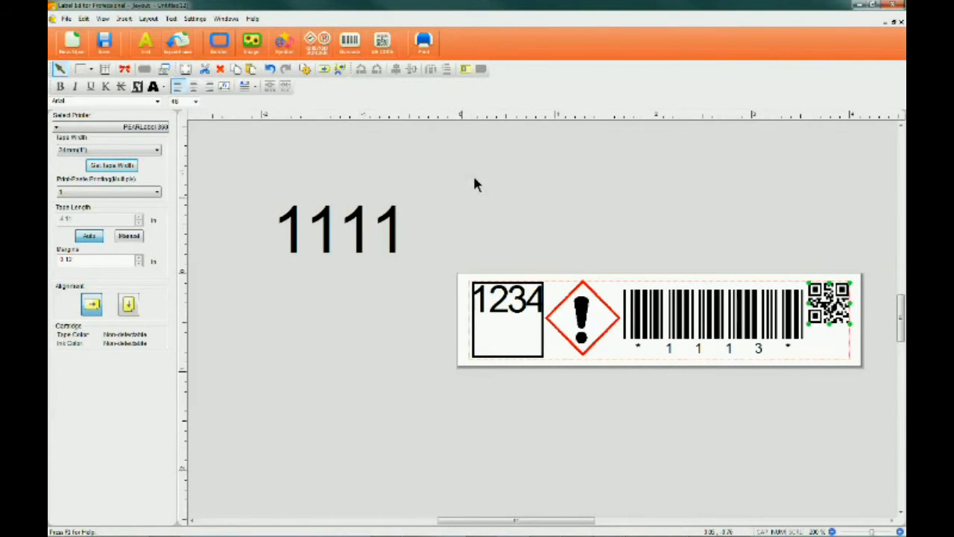
Open the print setup and review the paper, graphics and cutting options of the PEARLabel 360
{"action": "left_click", "coordinate": [424, 47]}
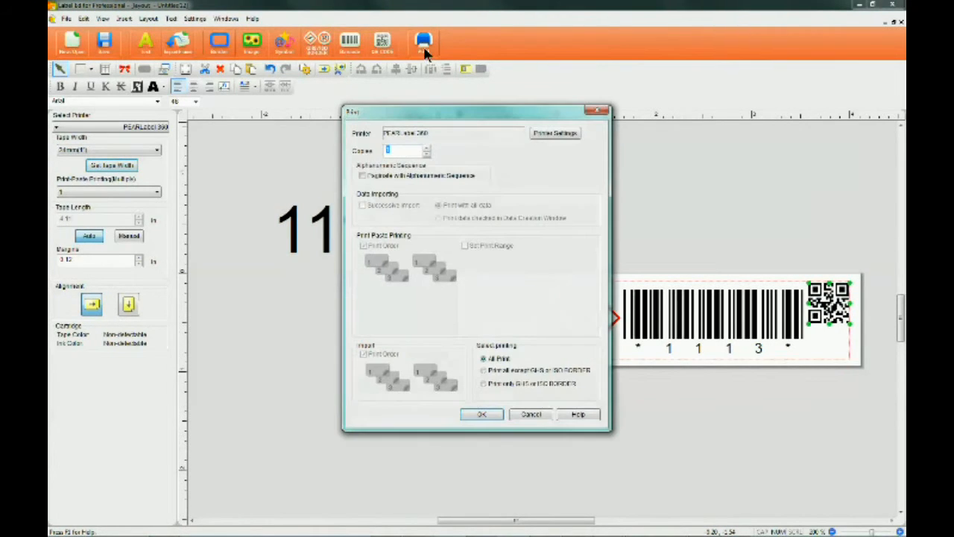
{"action": "left_click", "coordinate": [426, 149]}
{"action": "left_click", "coordinate": [544, 132]}
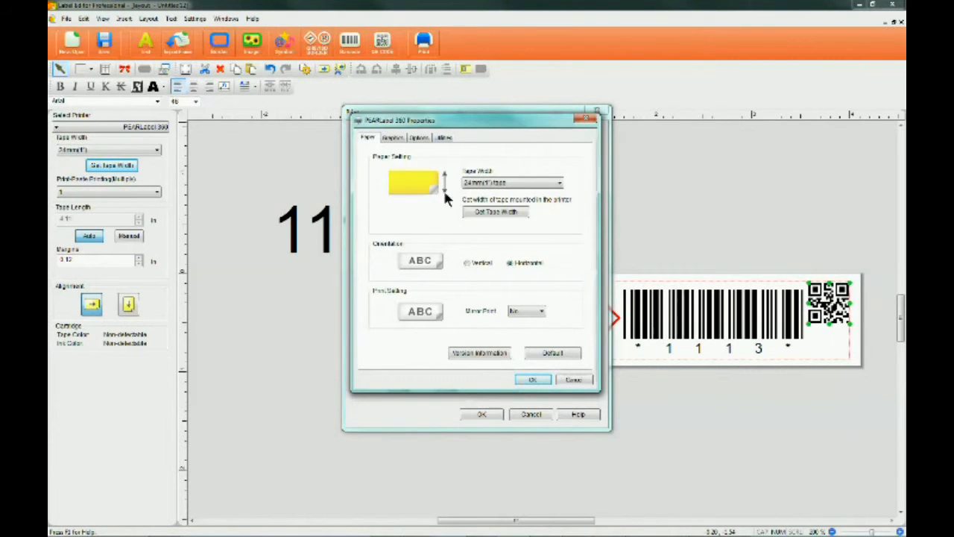
{"action": "left_click", "coordinate": [394, 137]}
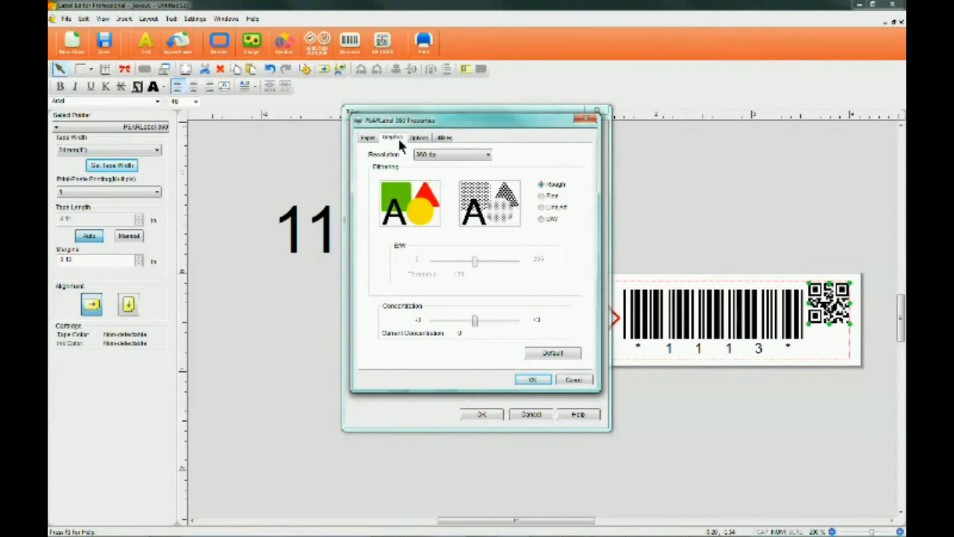
{"action": "left_click", "coordinate": [417, 138]}
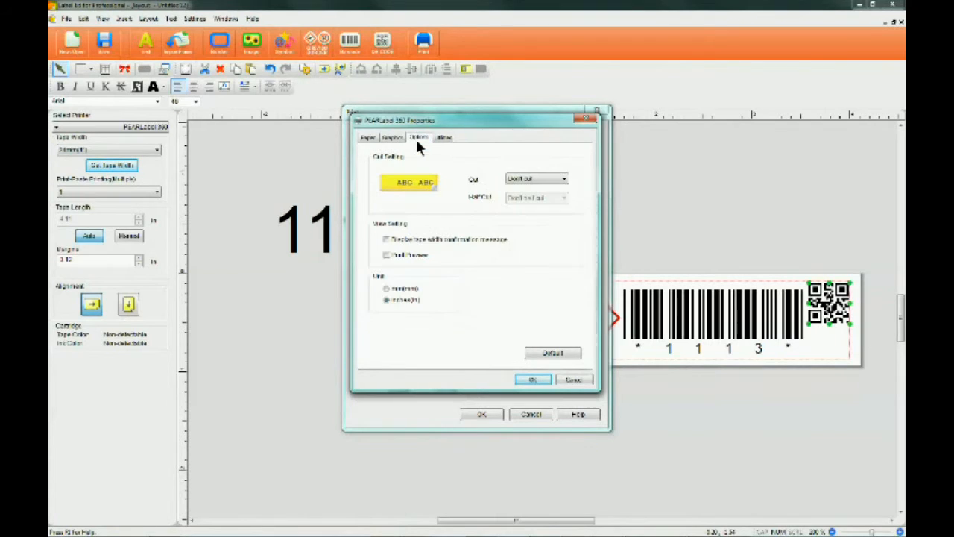
Try the Cut each label and Half cut options, discarding the printer settings and cancelling the print setup
{"action": "left_click", "coordinate": [538, 179]}
{"action": "left_click", "coordinate": [538, 179]}
{"action": "left_click", "coordinate": [541, 182]}
{"action": "left_click", "coordinate": [540, 189]}
{"action": "left_click", "coordinate": [533, 197]}
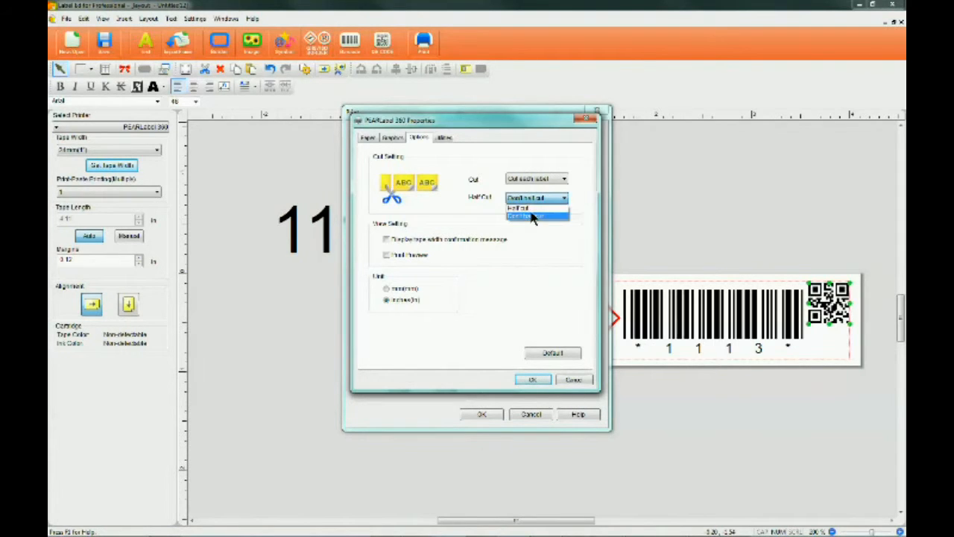
{"action": "left_click", "coordinate": [530, 209]}
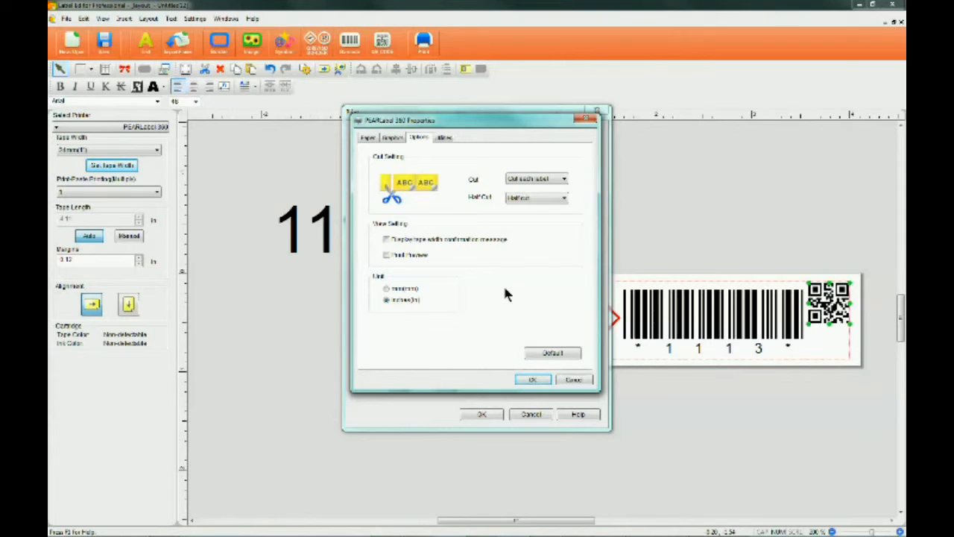
{"action": "left_click", "coordinate": [566, 380]}
{"action": "left_click", "coordinate": [530, 415]}
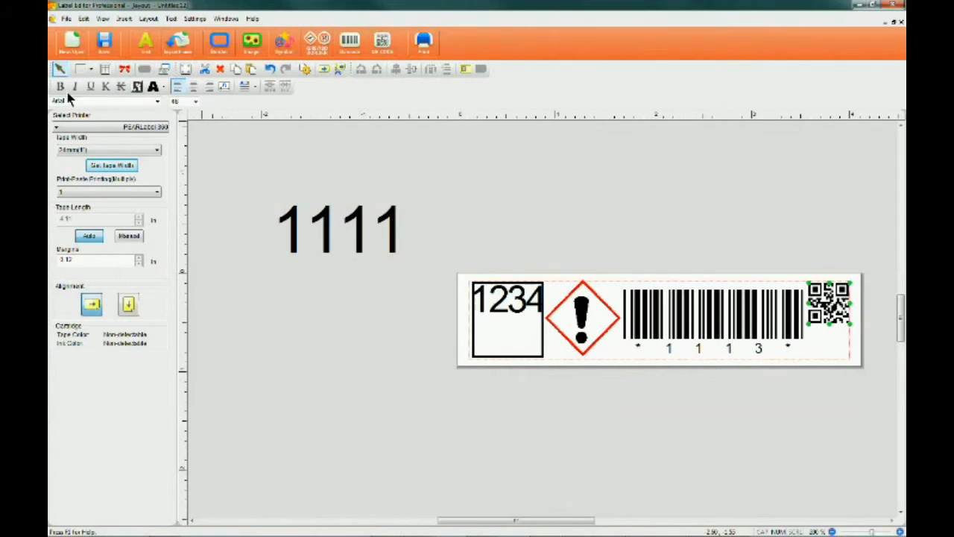
Draw a rectangle about 1.2 by 0.4 inches in the empty workspace above the 1111 text
{"action": "left_click", "coordinate": [92, 70]}
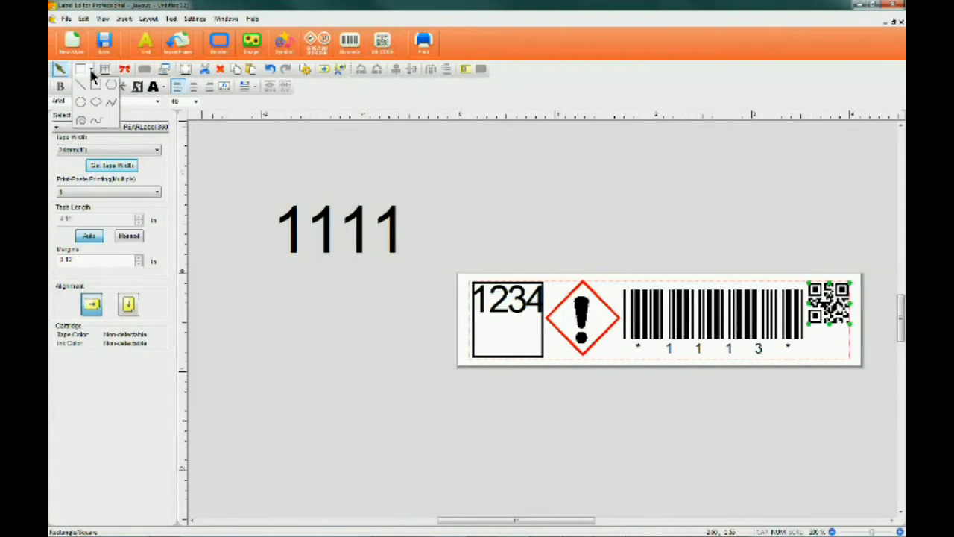
{"action": "left_click", "coordinate": [91, 72]}
{"action": "left_click", "coordinate": [92, 70]}
{"action": "left_click", "coordinate": [96, 85]}
{"action": "left_click_drag", "start_coordinate": [393, 147], "coordinate": [512, 190]}
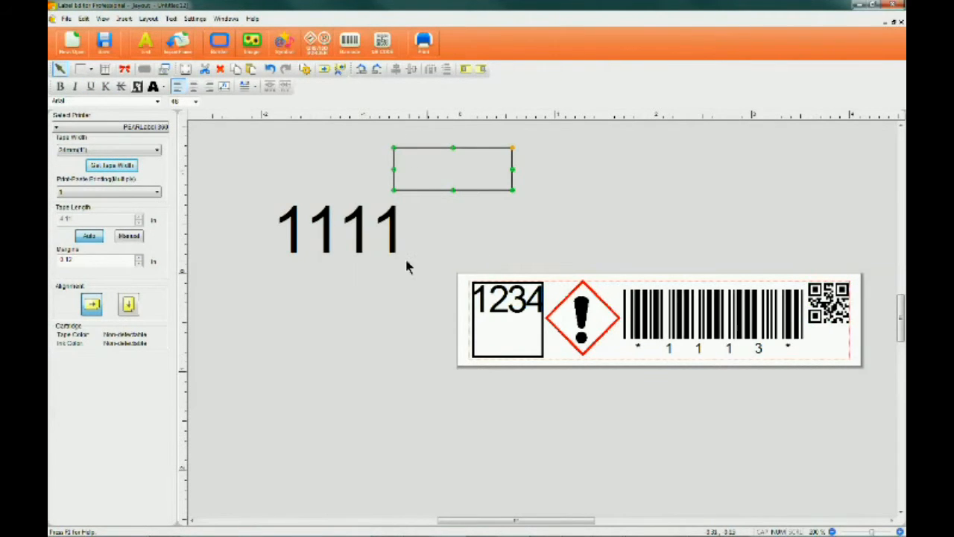
Insert a table with 3 lines and 2 columns over the label
{"action": "left_click", "coordinate": [106, 69]}
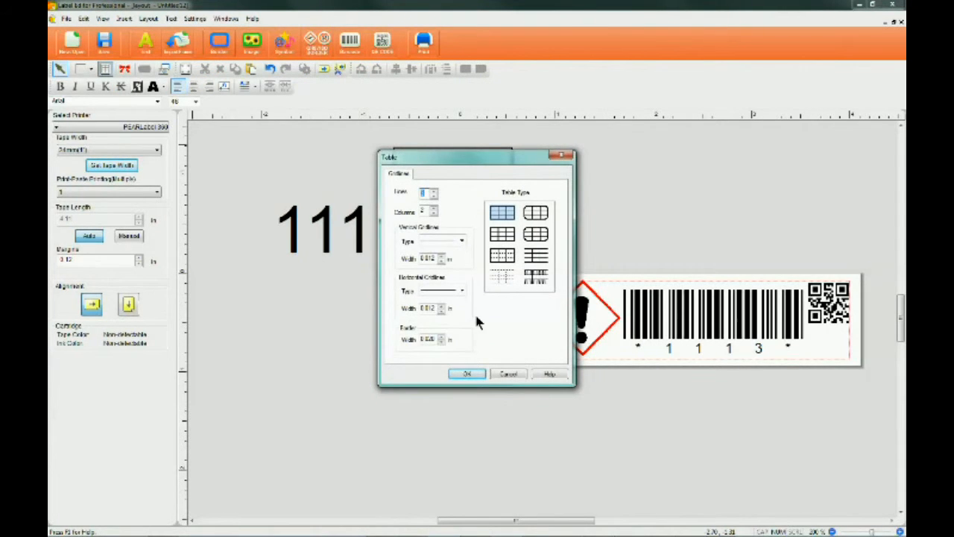
{"action": "left_click", "coordinate": [475, 374]}
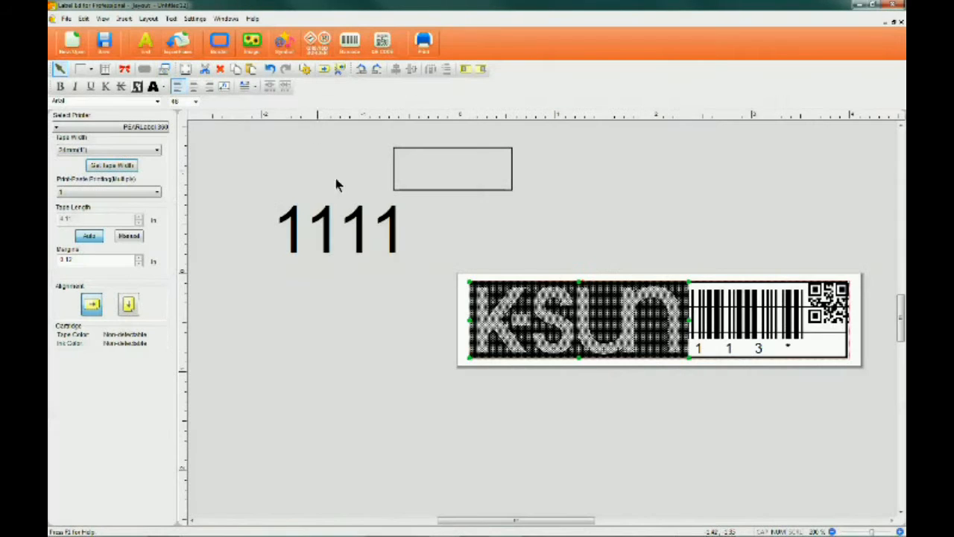
Move the k-sun image off the label into the empty workspace below the 1111 text
{"action": "left_click_drag", "start_coordinate": [524, 318], "coordinate": [273, 344]}
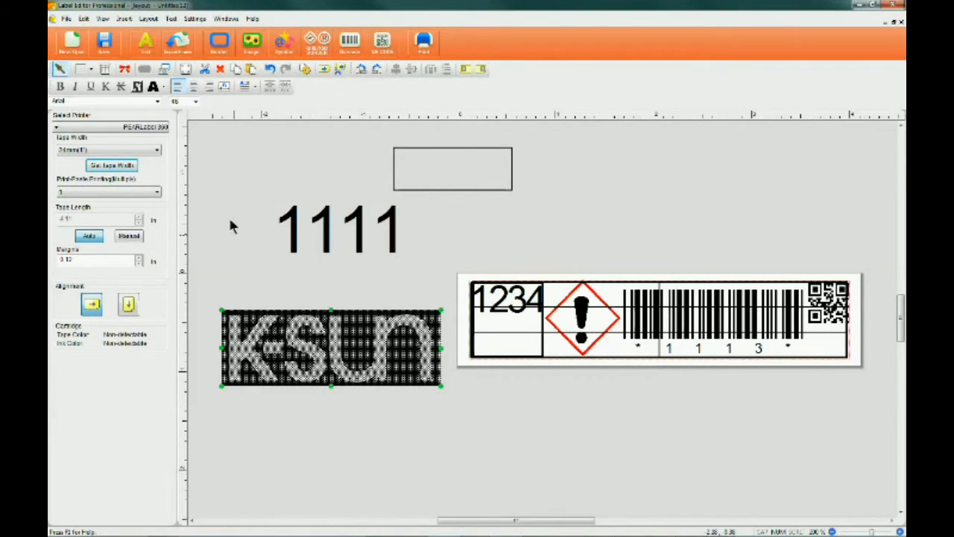
{"action": "left_click", "coordinate": [185, 69]}
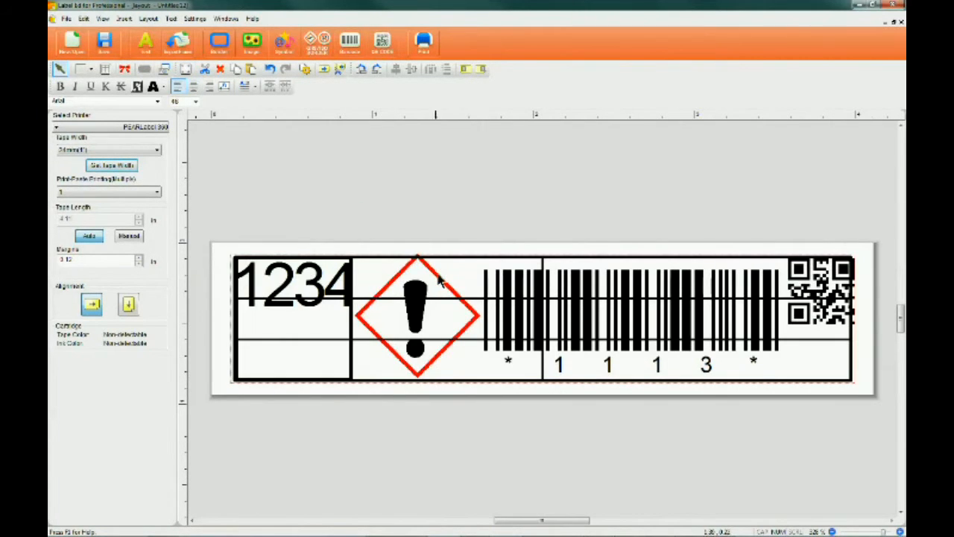
Delete the table that covers the label contents
{"action": "double_click", "coordinate": [439, 277]}
{"action": "left_click", "coordinate": [427, 200]}
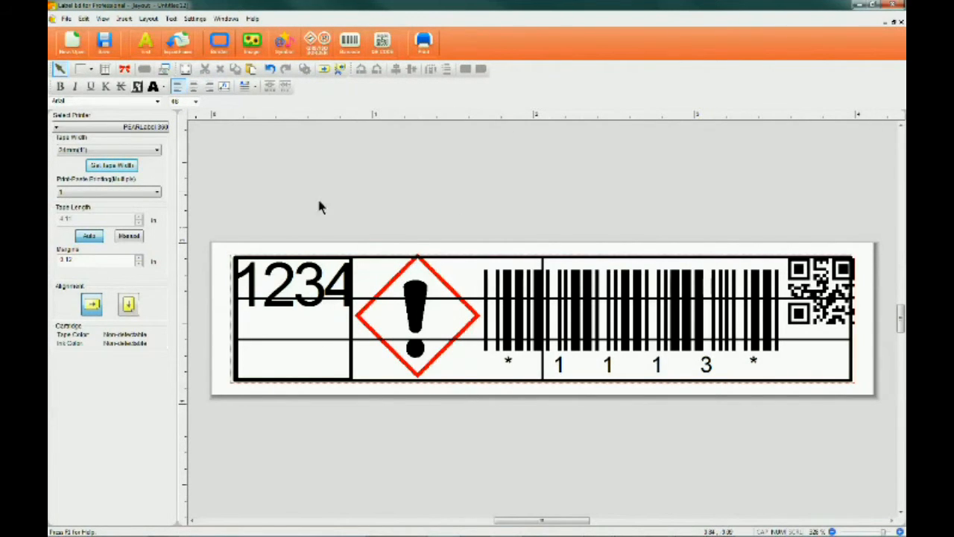
{"action": "double_click", "coordinate": [276, 278]}
{"action": "left_click", "coordinate": [429, 349]}
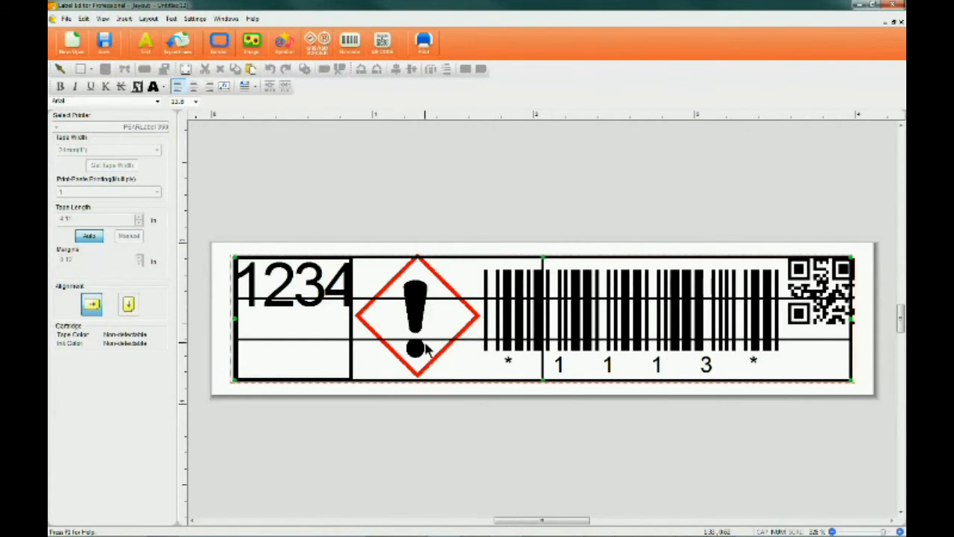
{"action": "key", "text": "Delete"}
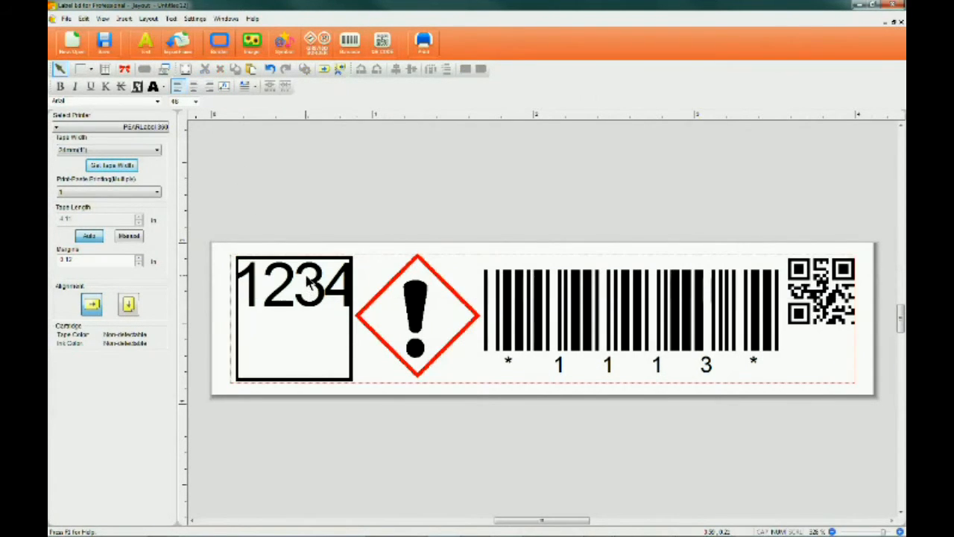
Select the 1234 text, and undo and redo the table deletion
{"action": "left_click", "coordinate": [275, 285]}
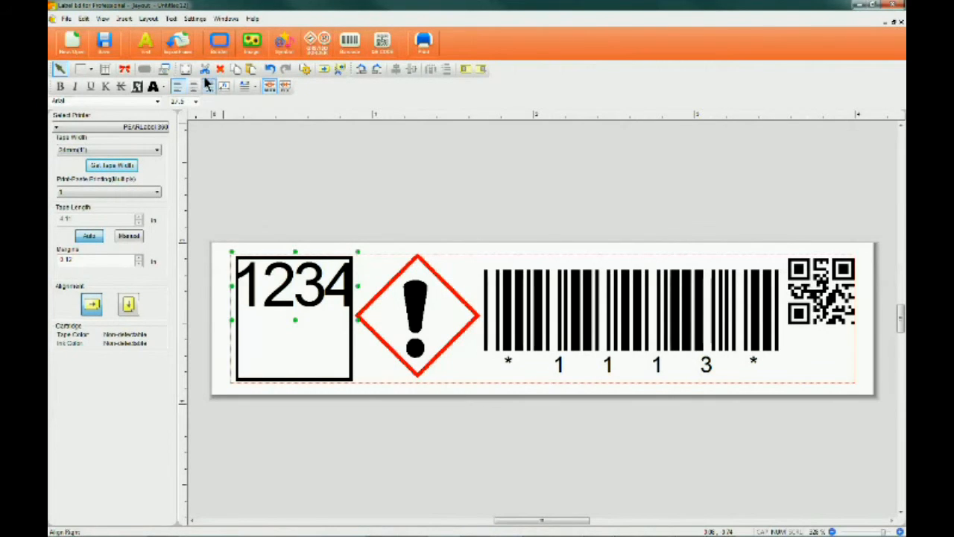
{"action": "left_click", "coordinate": [270, 69]}
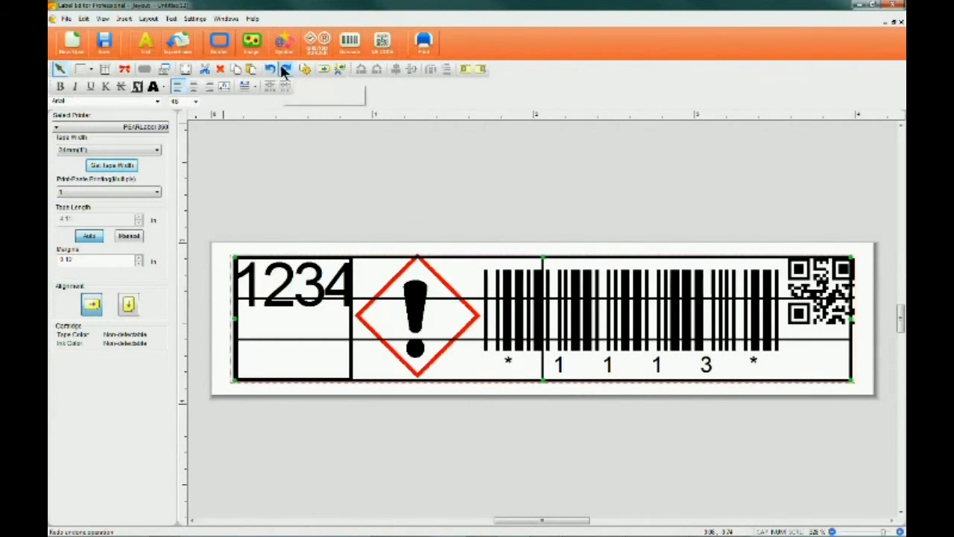
{"action": "left_click", "coordinate": [286, 69]}
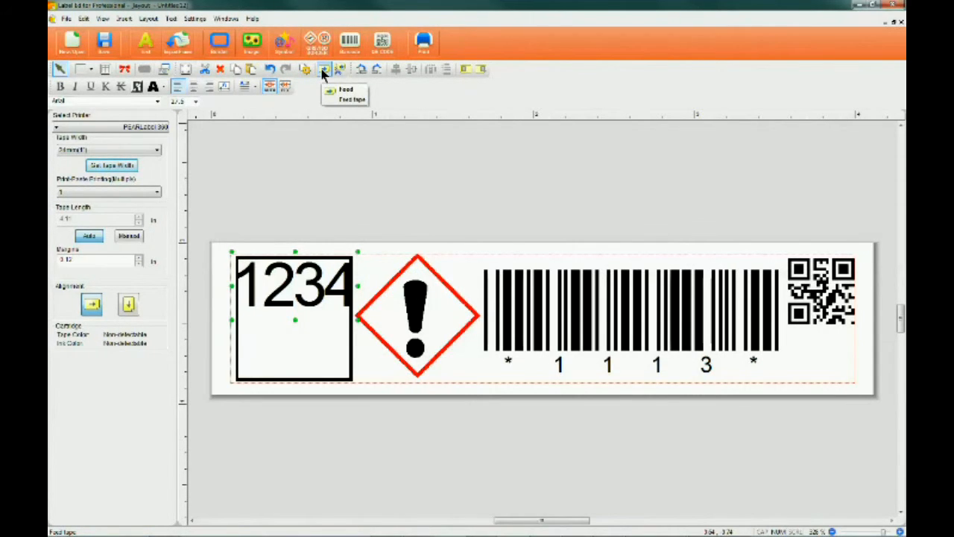
Try rotating the 1234 text in 90-degree increments through a full turn counterclockwise and a full turn clockwise
{"action": "left_click", "coordinate": [362, 74]}
{"action": "left_click", "coordinate": [361, 75]}
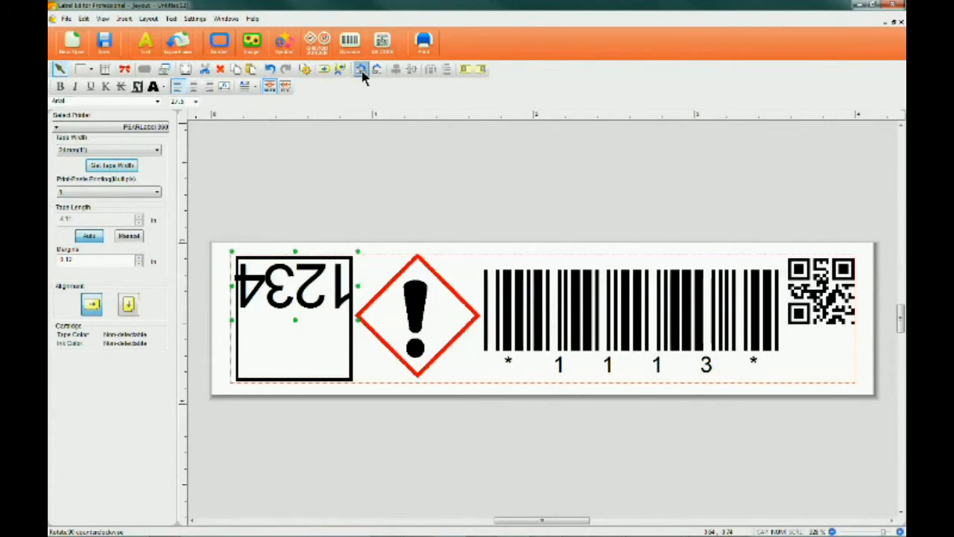
{"action": "left_click", "coordinate": [363, 74]}
{"action": "left_click", "coordinate": [363, 73]}
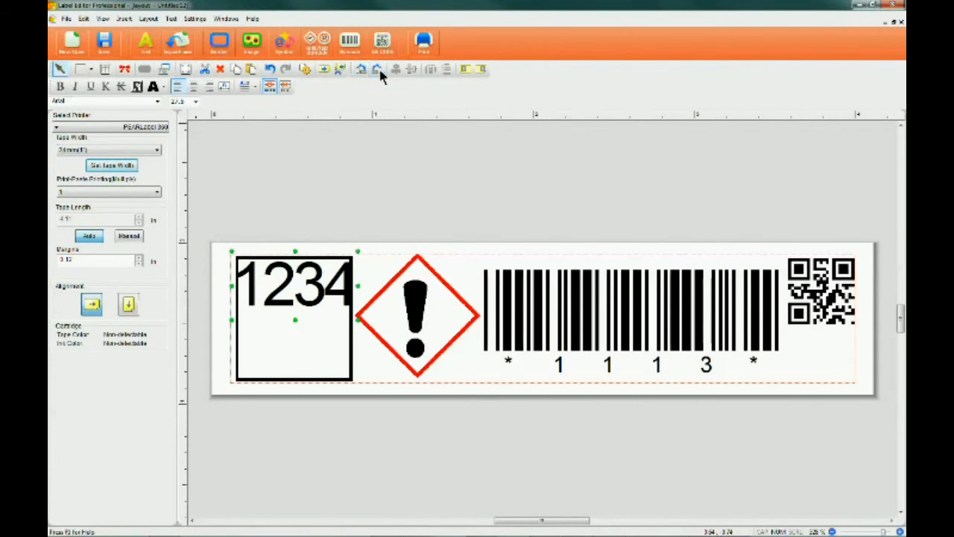
{"action": "left_click", "coordinate": [380, 73]}
{"action": "left_click", "coordinate": [379, 73]}
{"action": "left_click", "coordinate": [379, 73]}
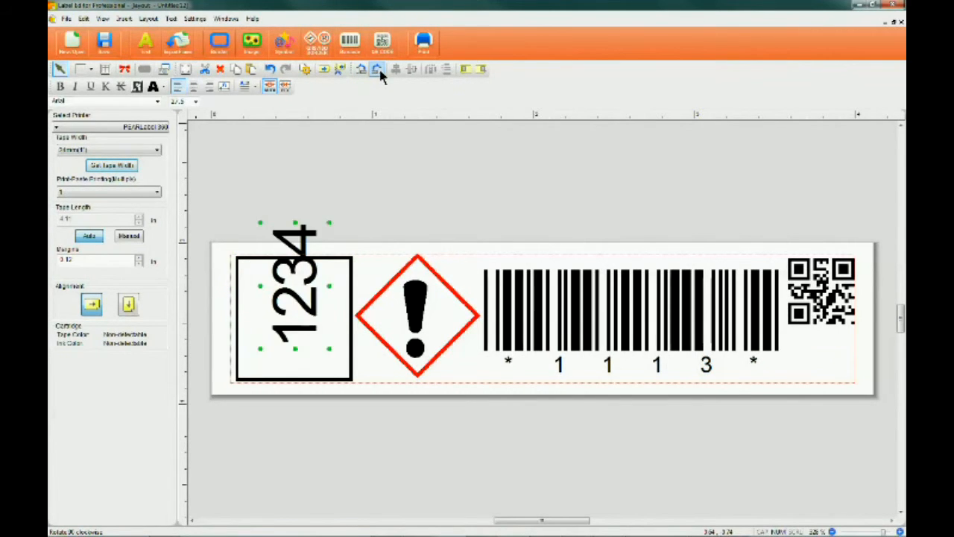
{"action": "left_click", "coordinate": [380, 73]}
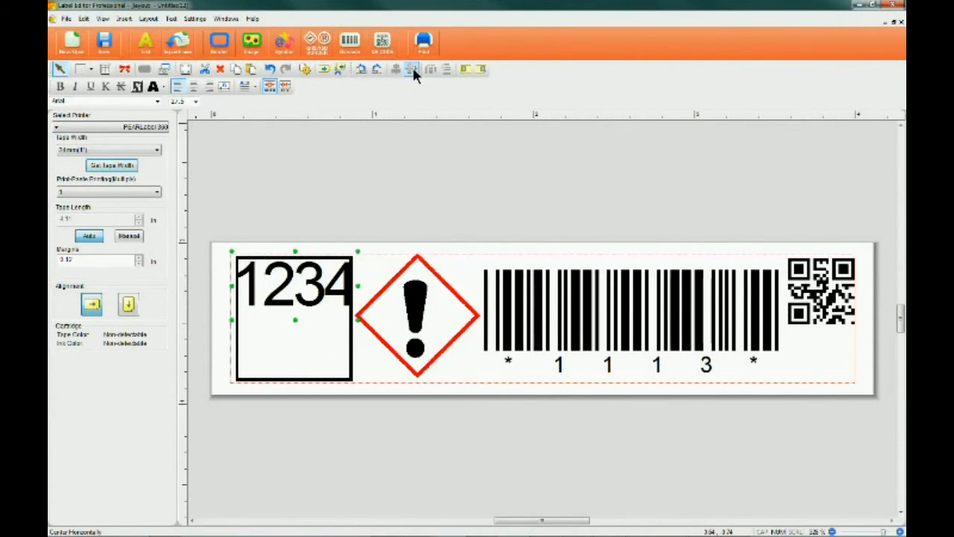
Center the 1234 text across the tape width and align it to the tape beginning after trying the opposite end
{"action": "left_click", "coordinate": [412, 68]}
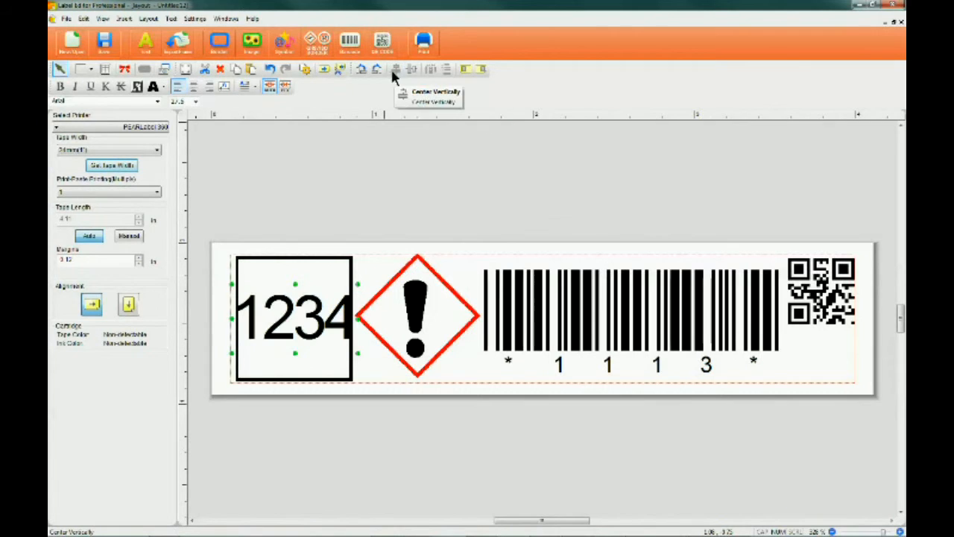
{"action": "left_click", "coordinate": [477, 75]}
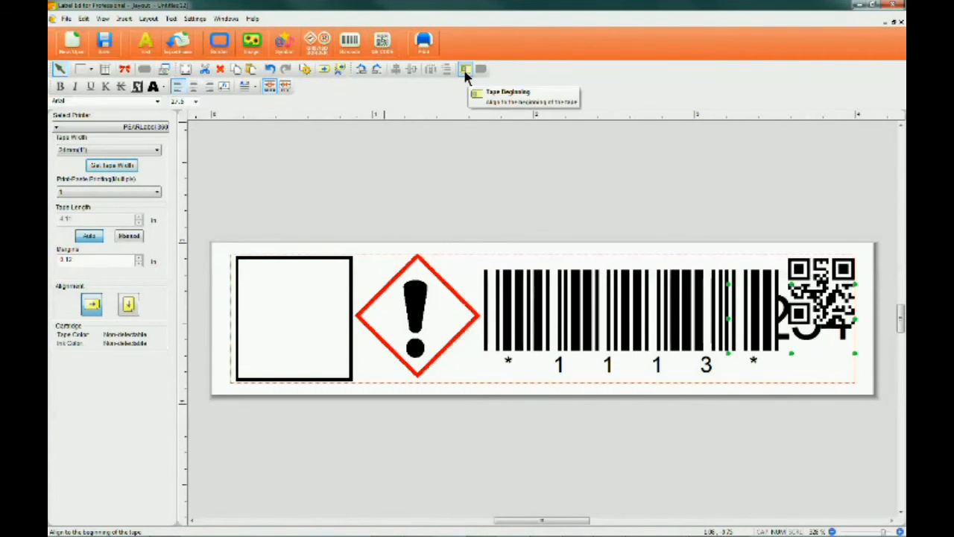
{"action": "left_click", "coordinate": [465, 73]}
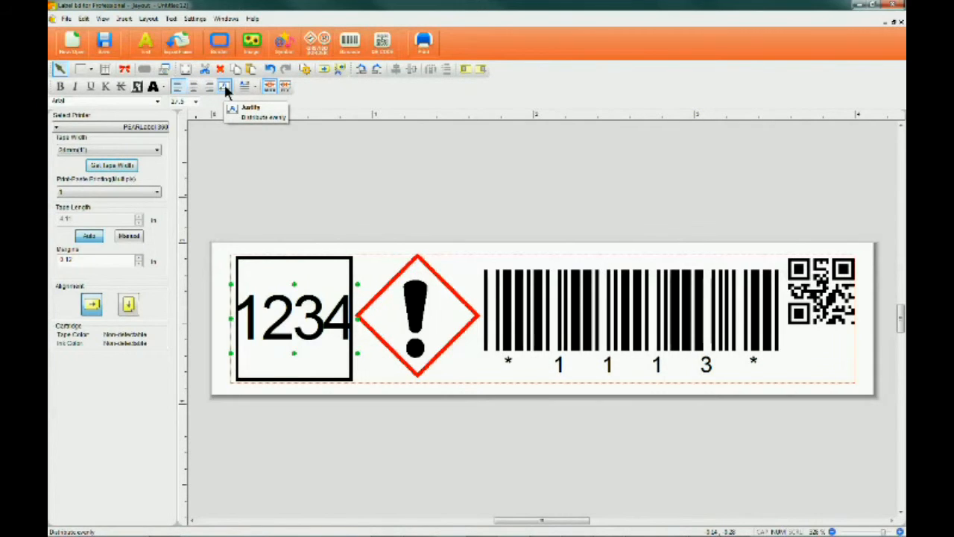
{"action": "left_click", "coordinate": [268, 87]}
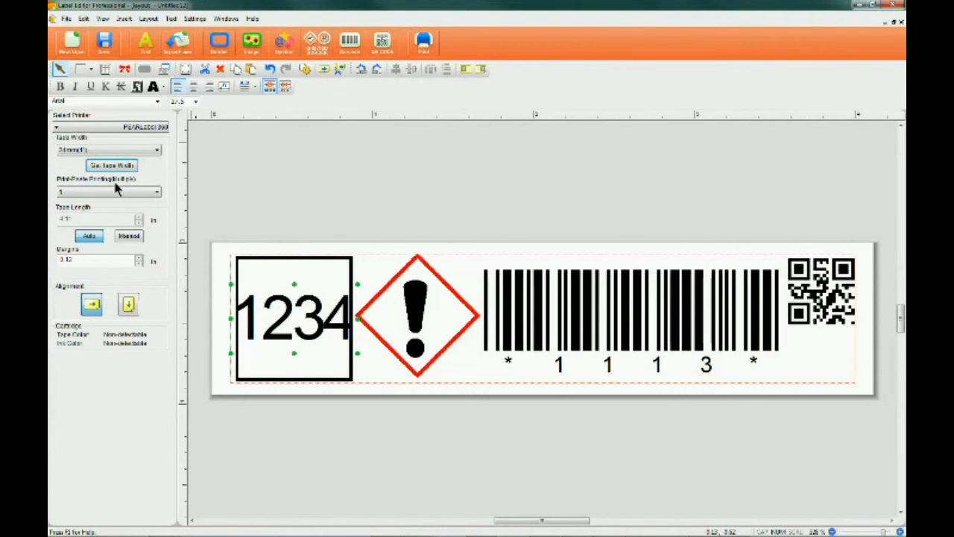
Try the vertical label alignment and return the label to horizontal alignment
{"action": "left_click", "coordinate": [128, 306]}
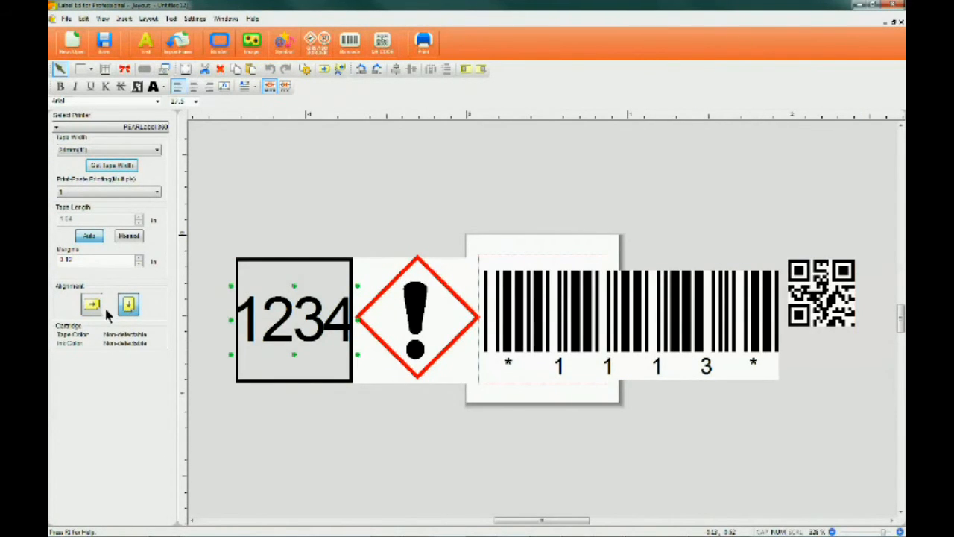
{"action": "left_click", "coordinate": [94, 307]}
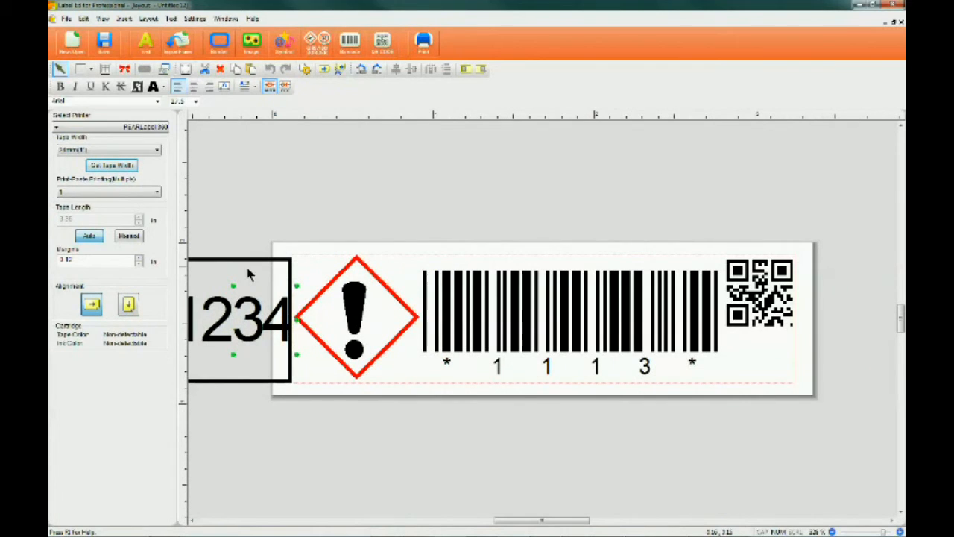
Set the label margins to 0.04 in and deselect the 1234 text
{"action": "left_click", "coordinate": [67, 259]}
{"action": "left_click", "coordinate": [139, 262]}
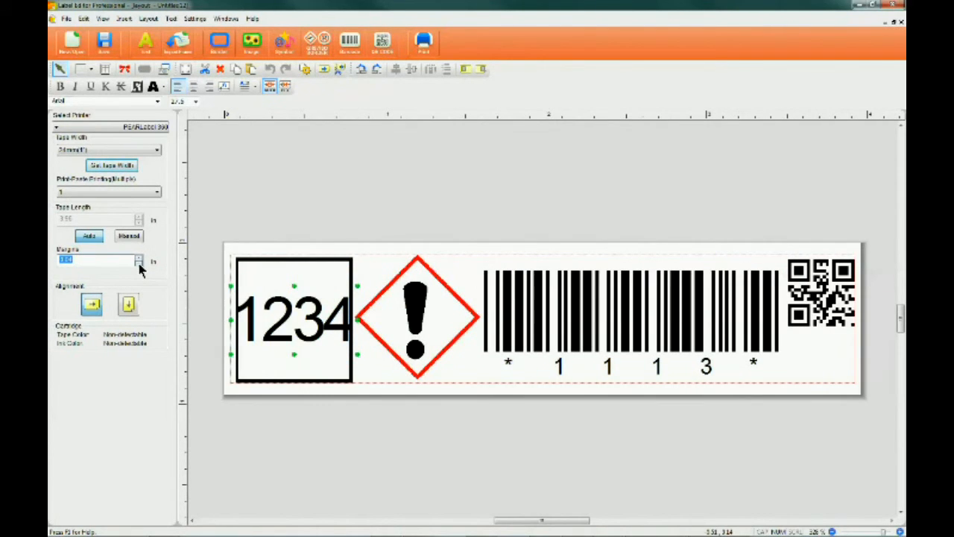
{"action": "left_click", "coordinate": [215, 318]}
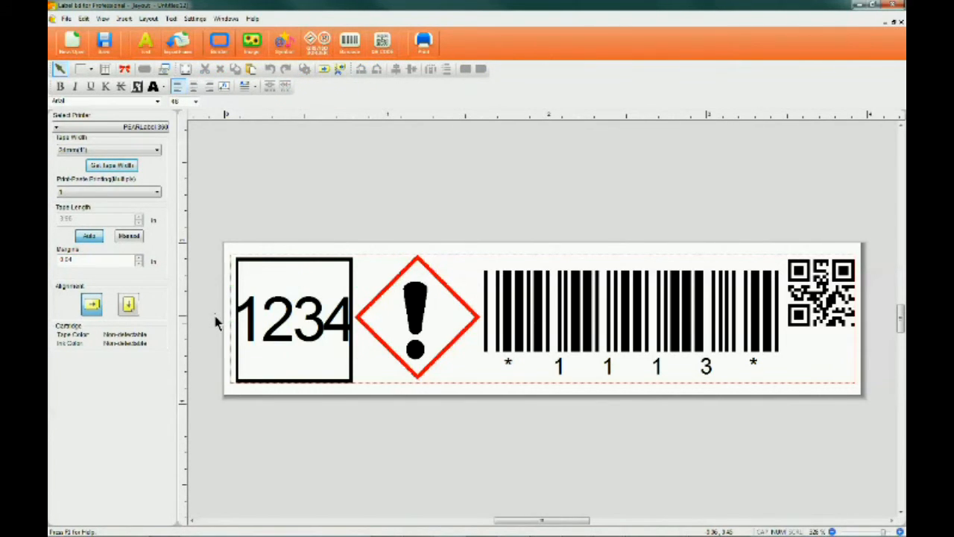